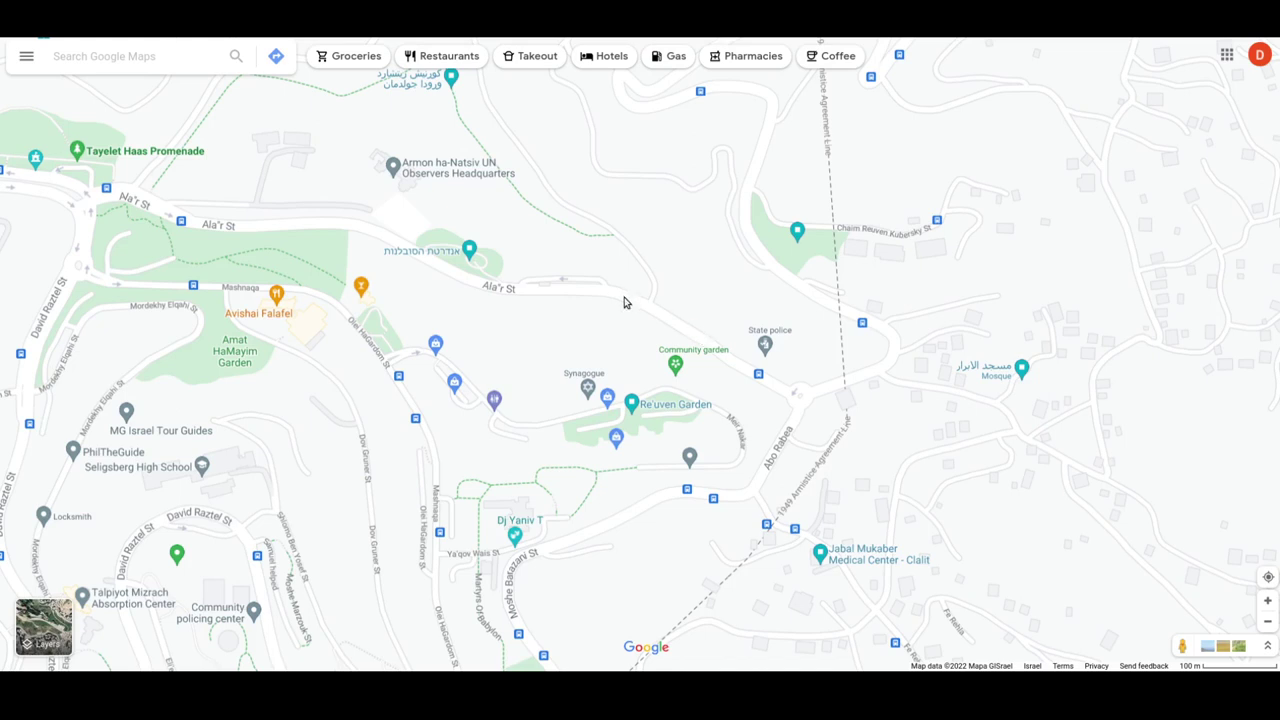
Step: Pan and zoom the map to the small garden park by Ala'r St, near Armon ha-Natsiv
drag(390, 271, 644, 276)
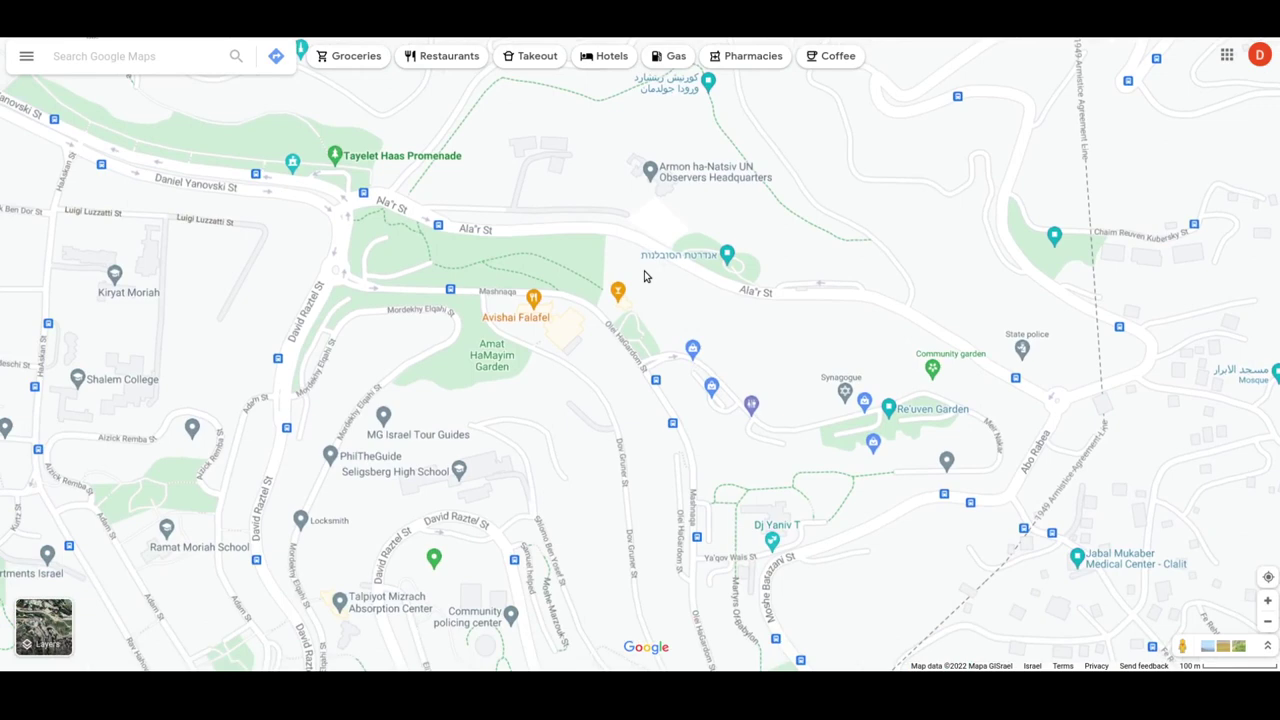
drag(208, 332, 531, 337)
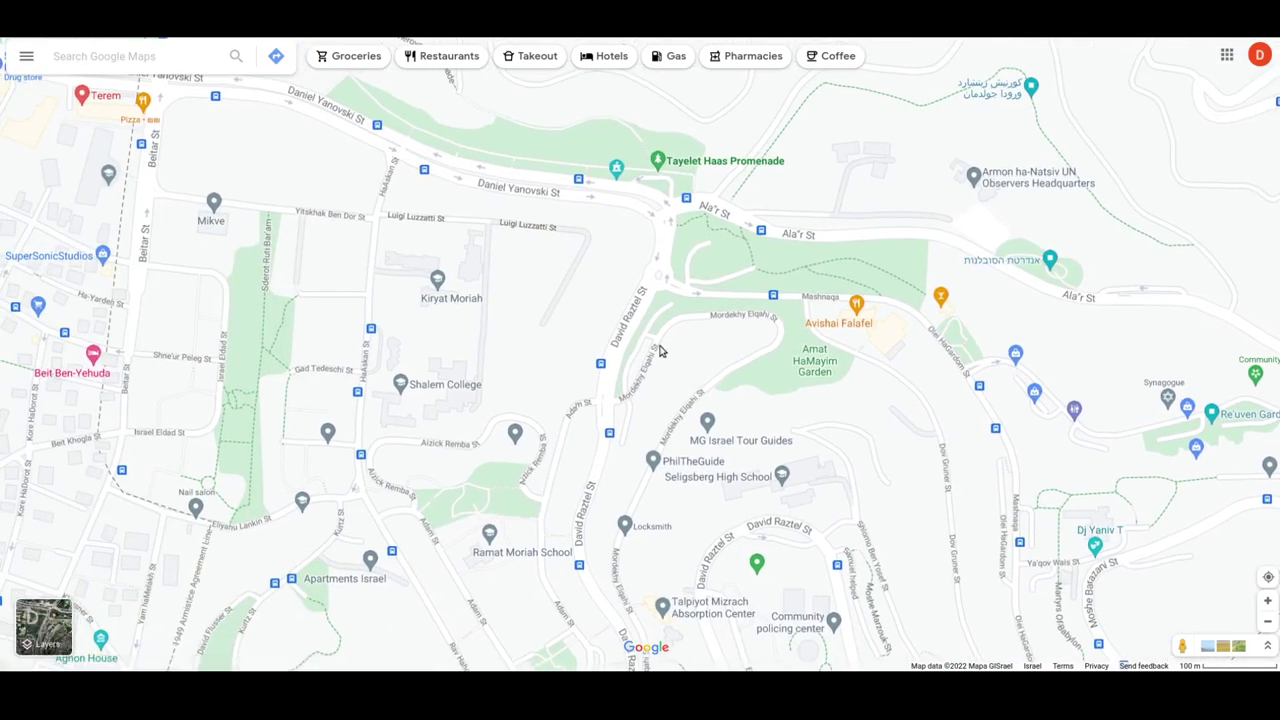
drag(572, 315, 564, 424)
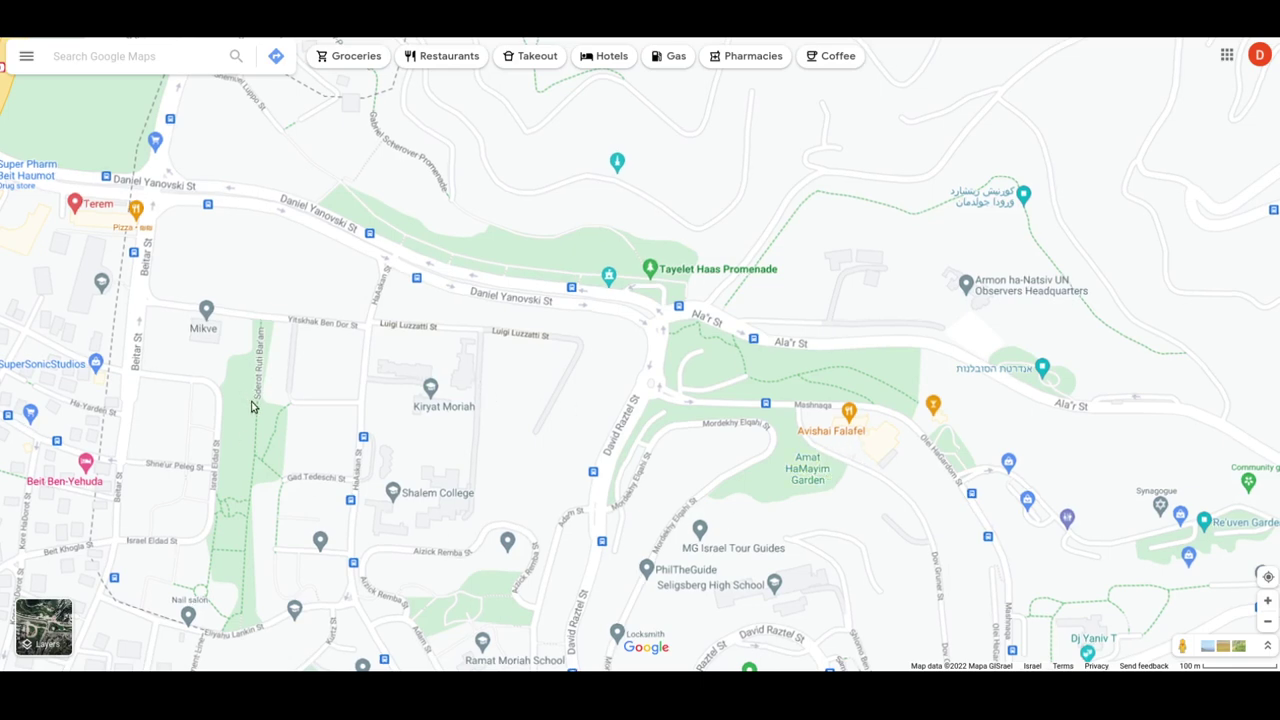
drag(621, 375, 520, 331)
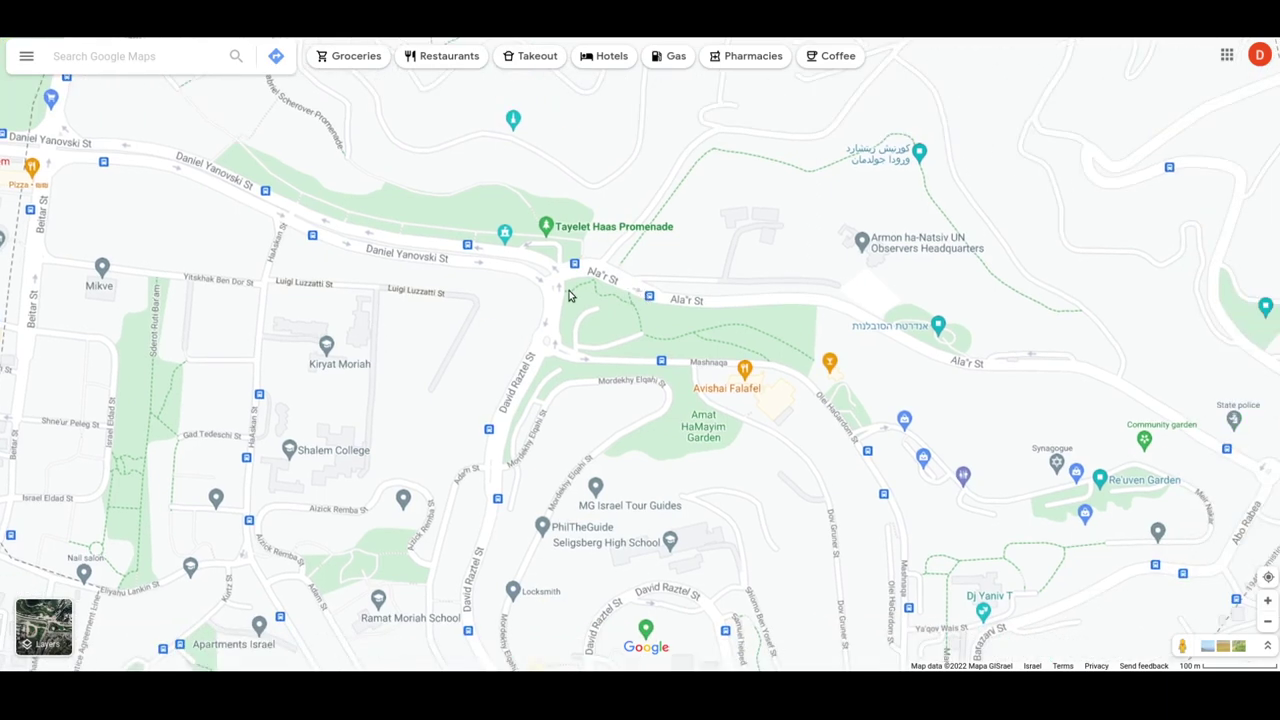
drag(354, 420, 500, 361)
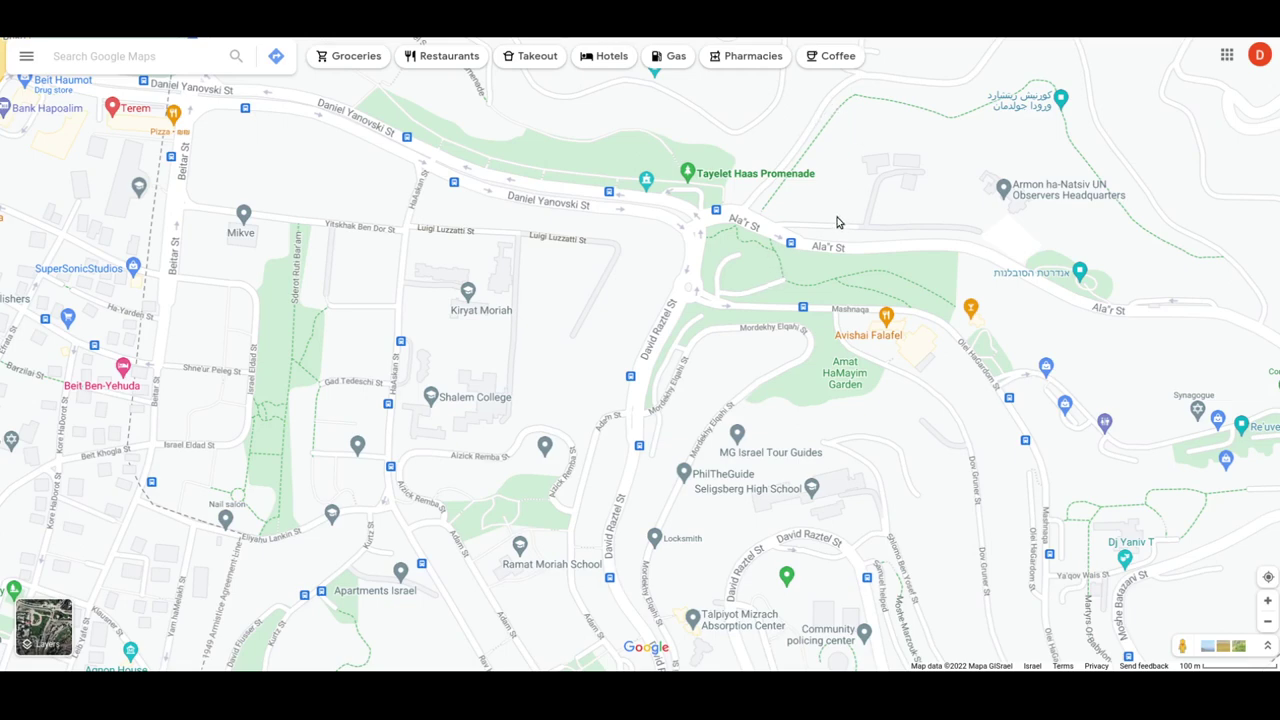
scroll(832, 210, up, 2)
drag(832, 210, 506, 309)
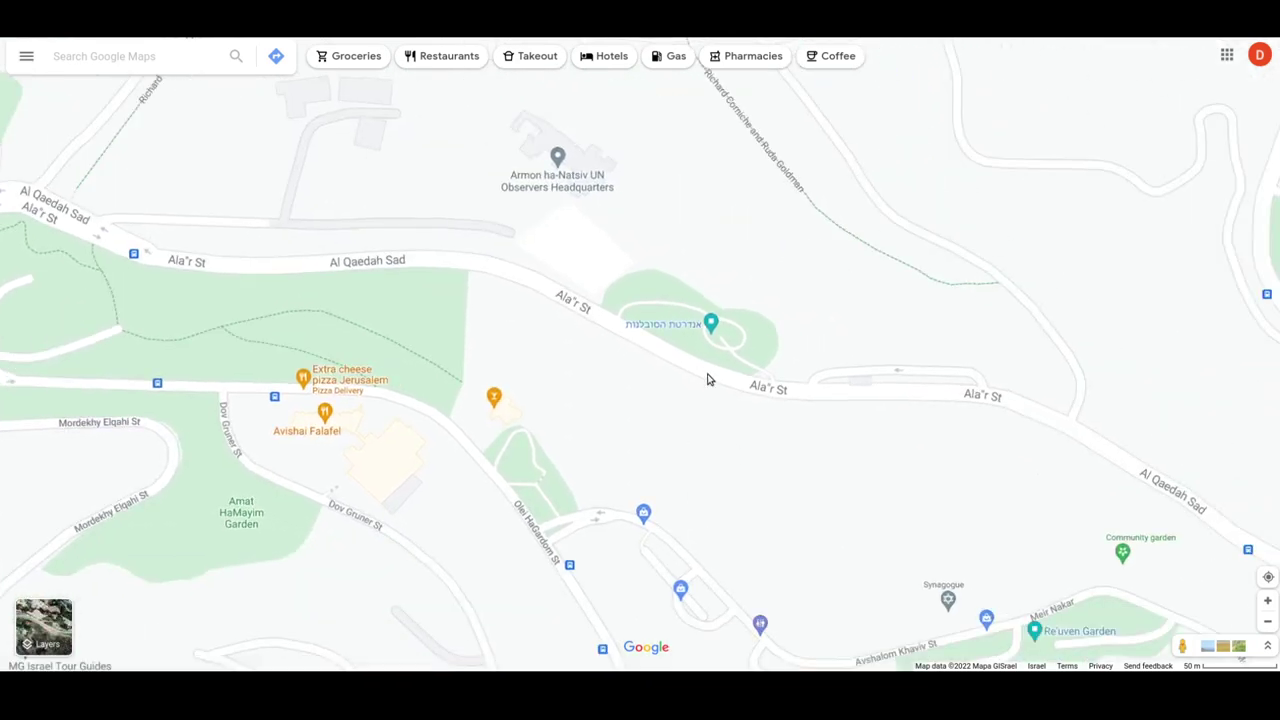
Step: Open the Tolerance Monument in Ha-Sovlanut Garden and show its save-to-list options
click(673, 332)
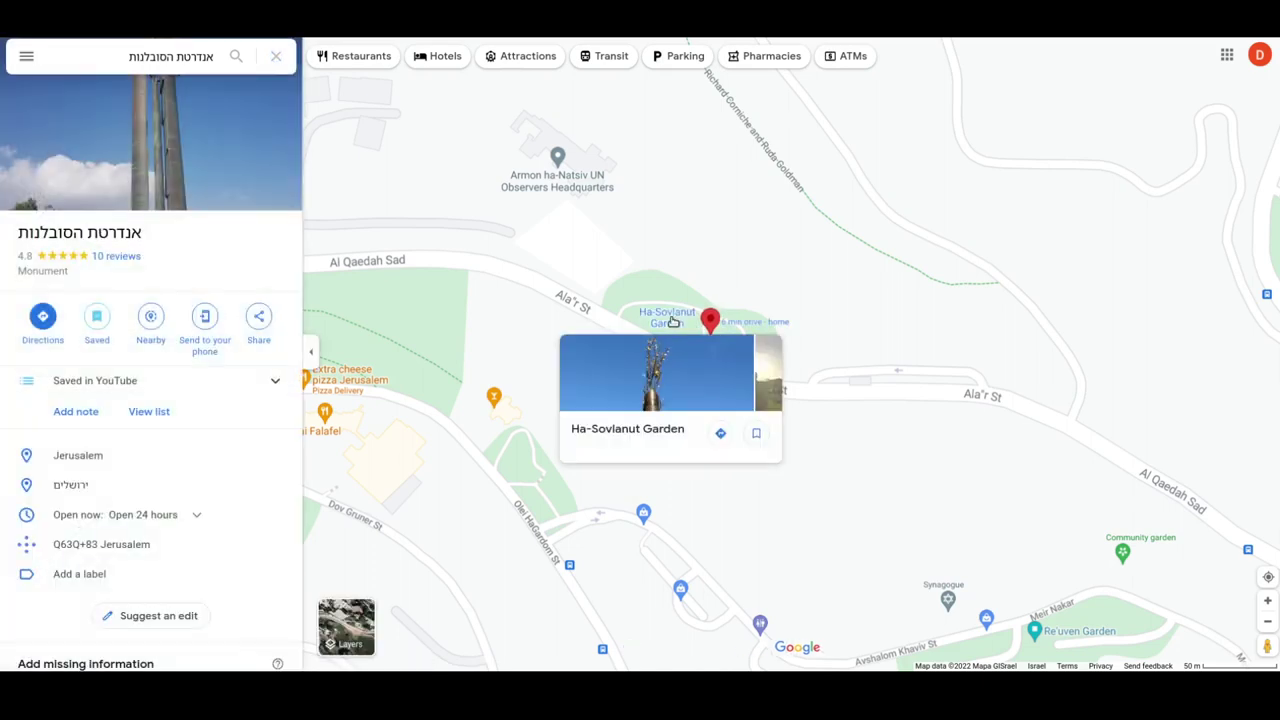
click(90, 318)
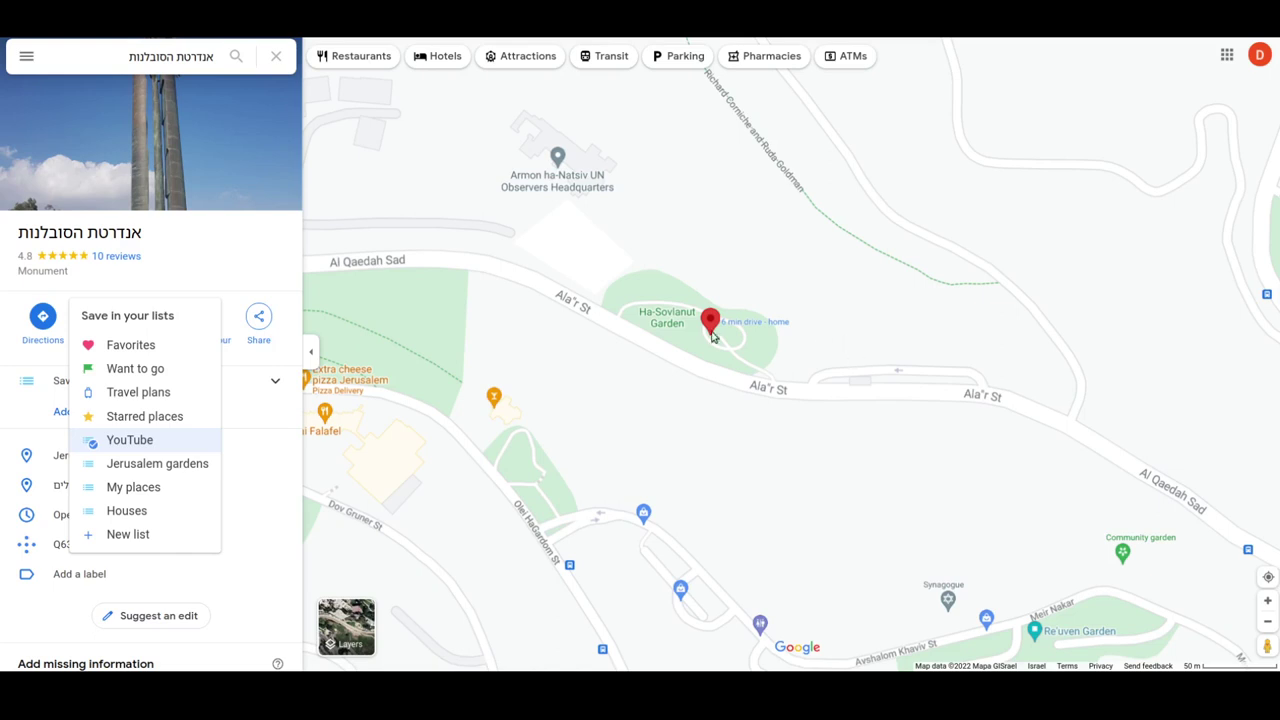
Step: Save the monument to Jerusalem gardens and to a new 'Talpiot gardens' list
click(160, 466)
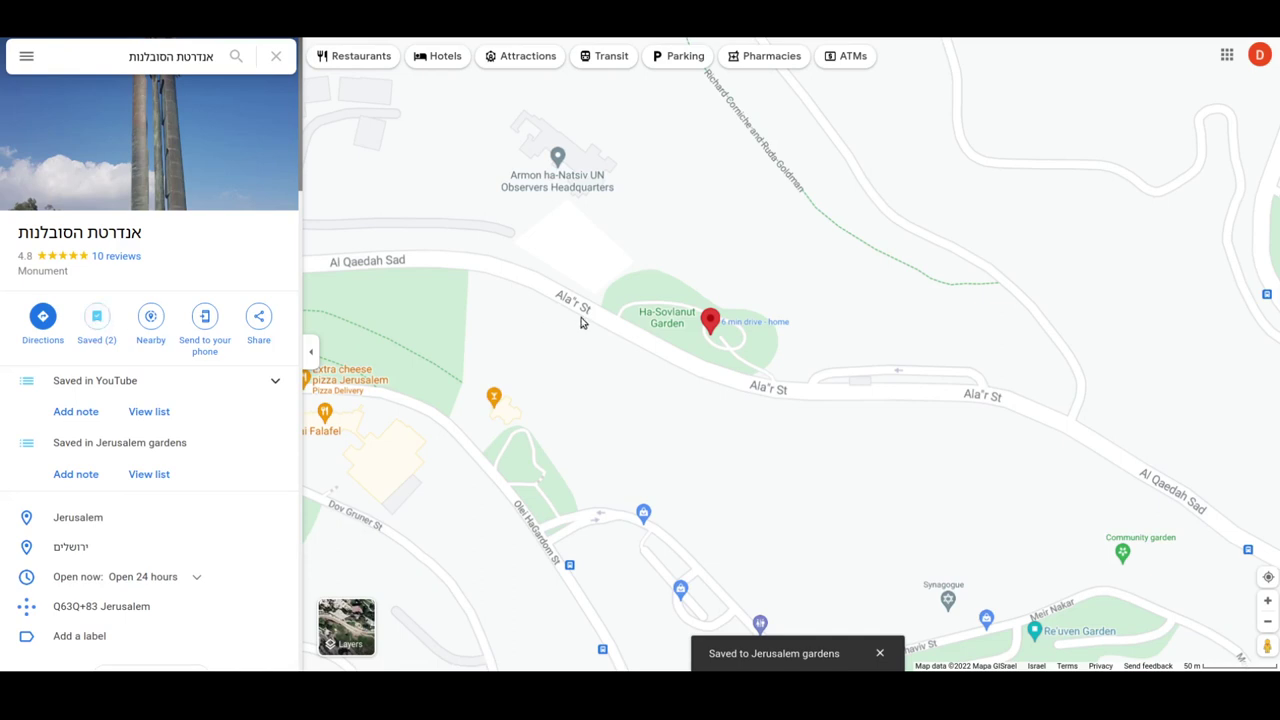
scroll(583, 323, up, 2)
click(93, 320)
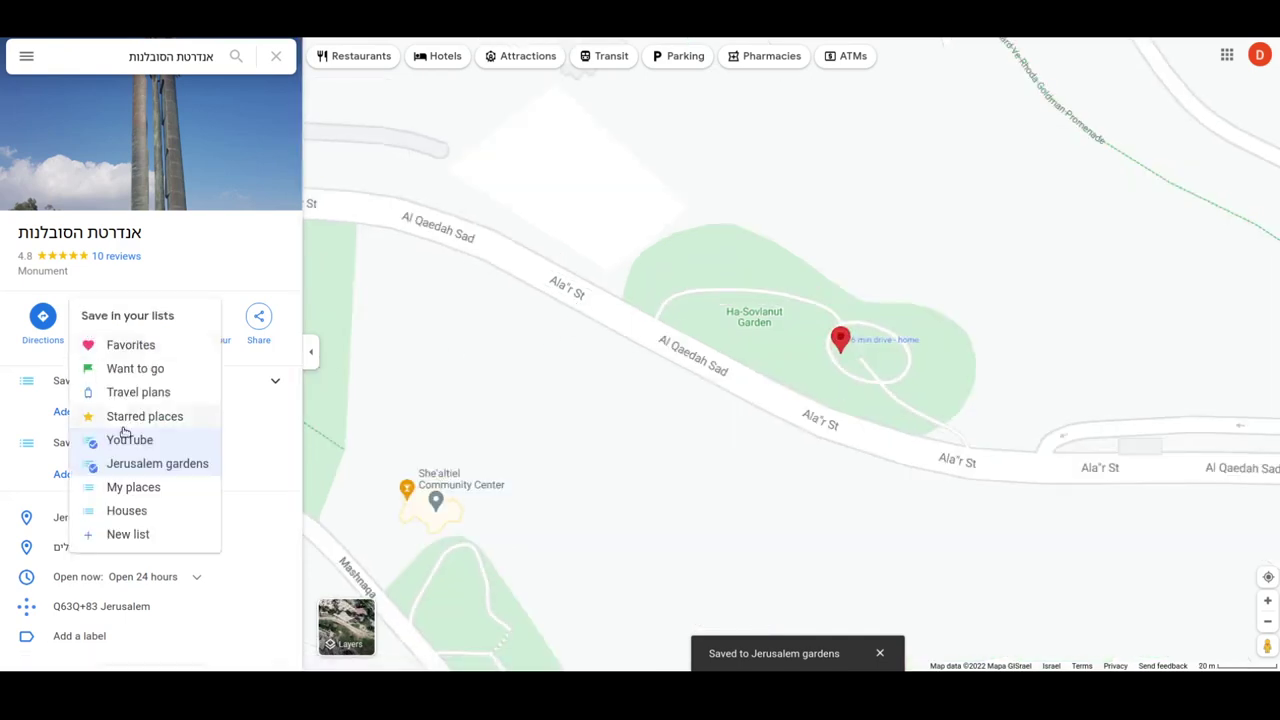
click(120, 536)
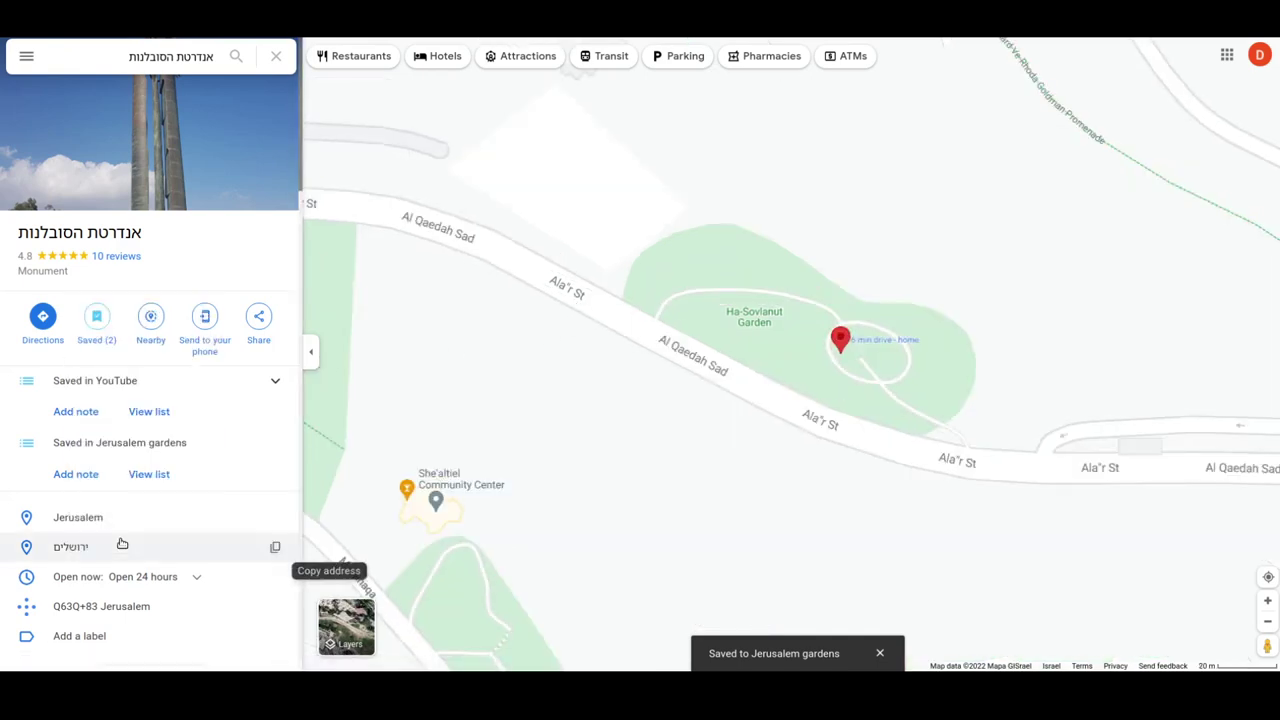
text(Tal)
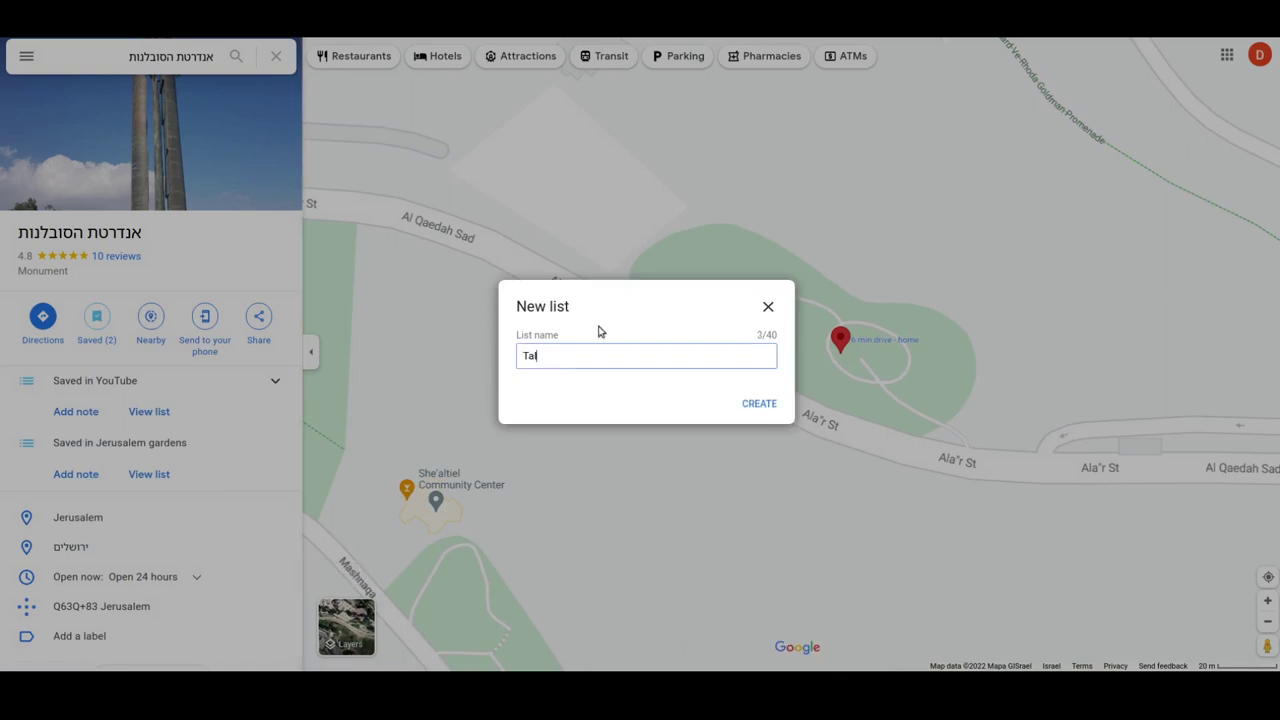
text(piot gardens)
click(758, 404)
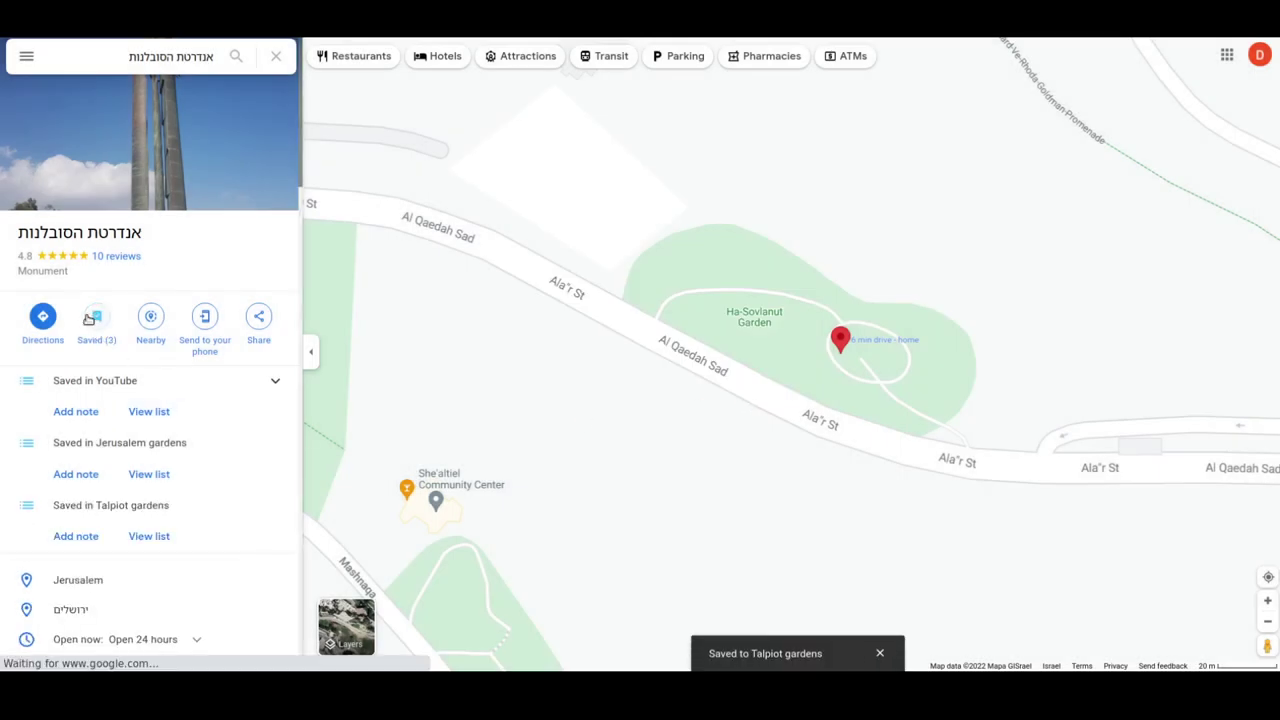
Step: Edit Jerusalem gardens to add the description 'Gardens in Jerusalem that I want to check out'
click(150, 474)
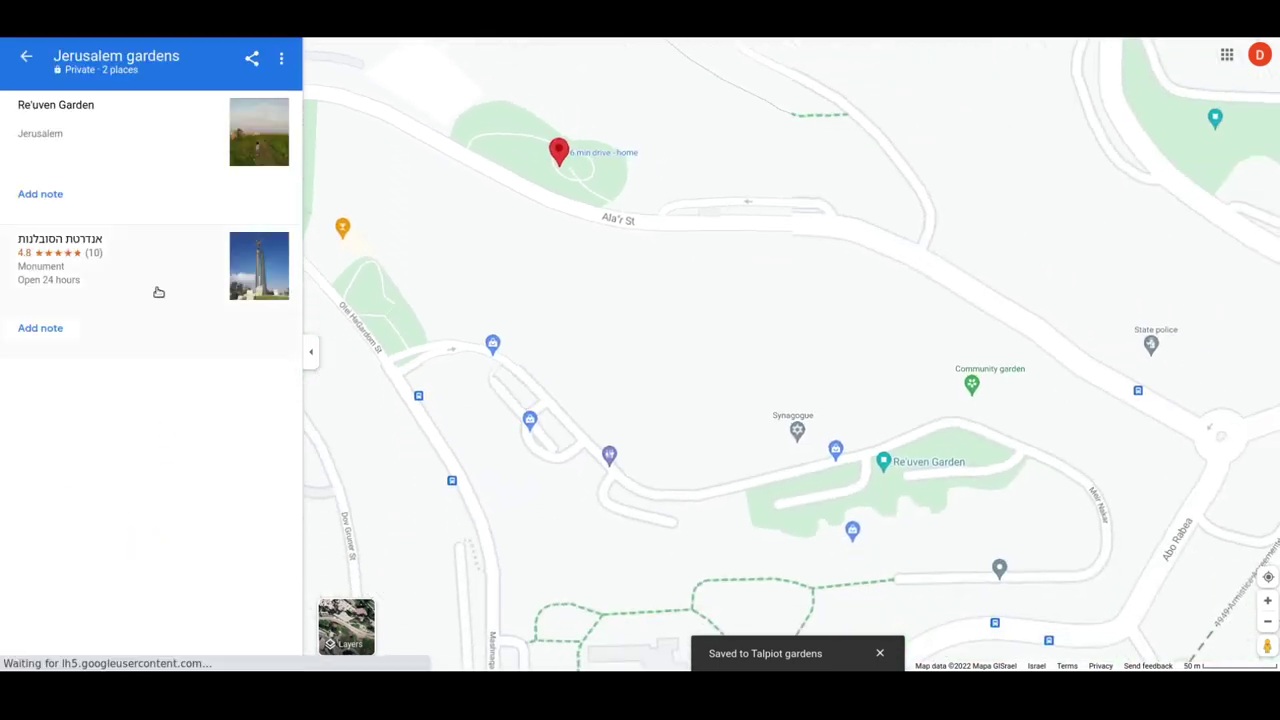
click(280, 60)
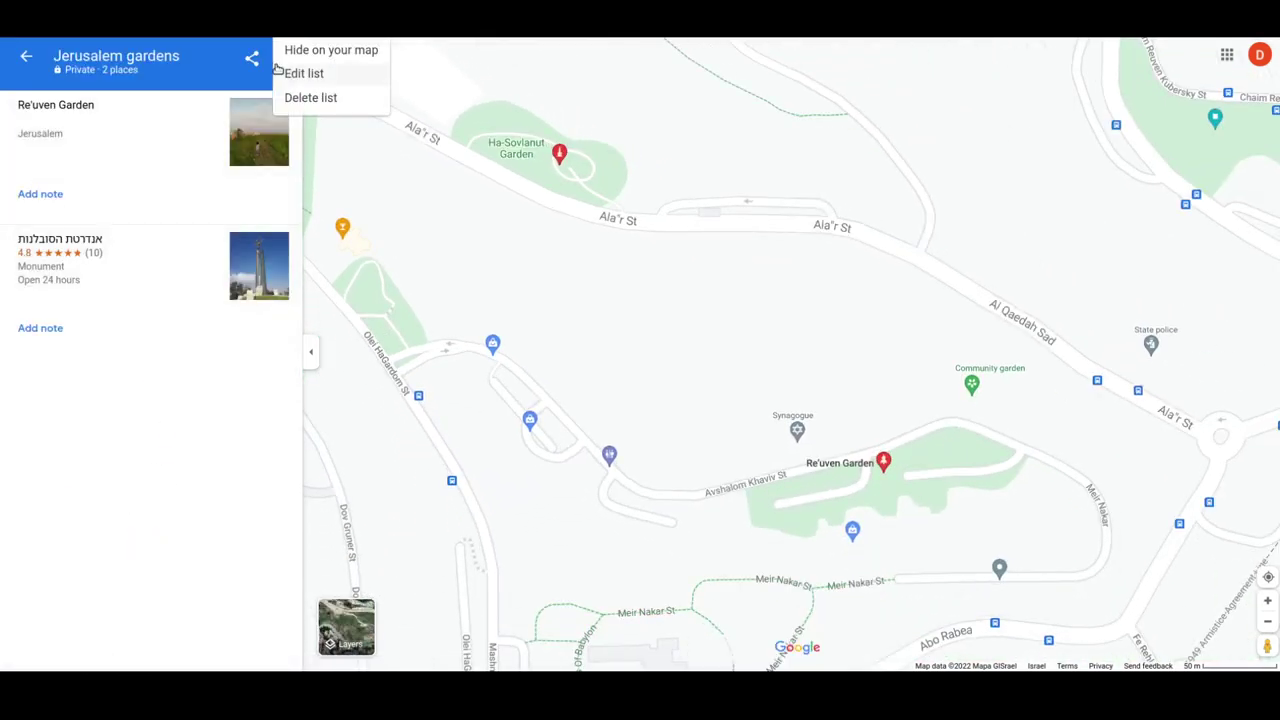
click(284, 71)
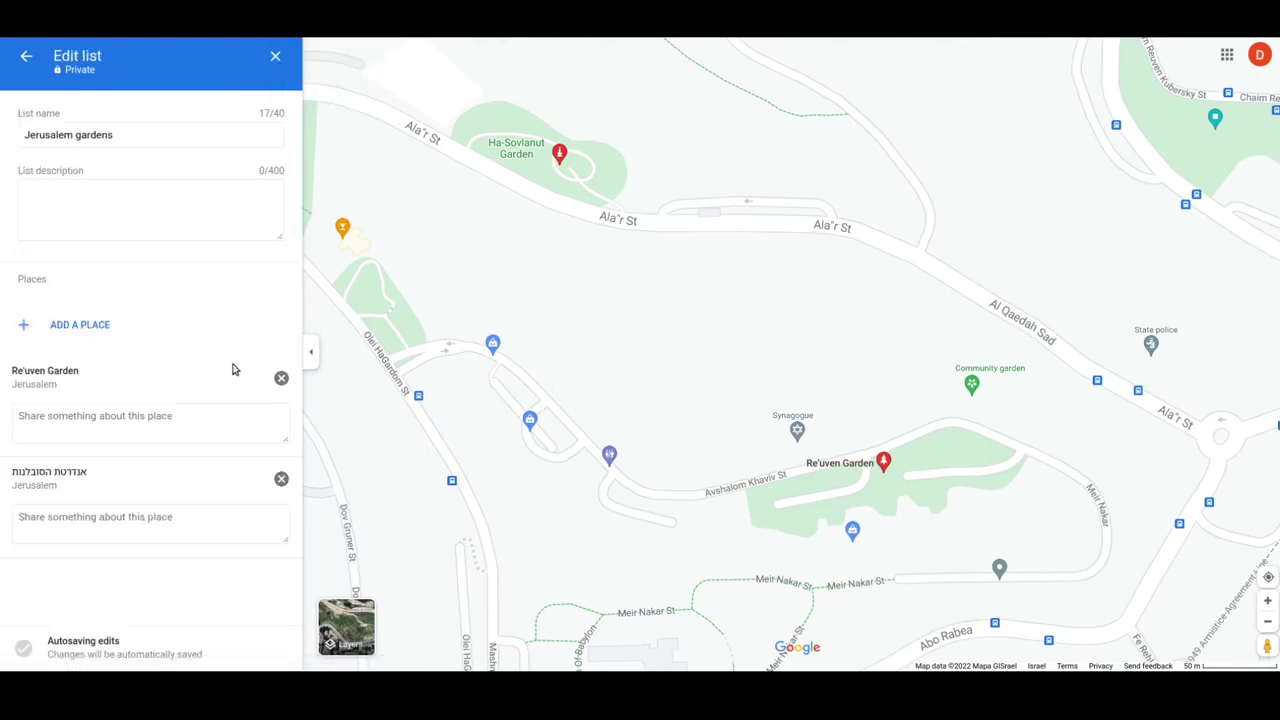
click(208, 189)
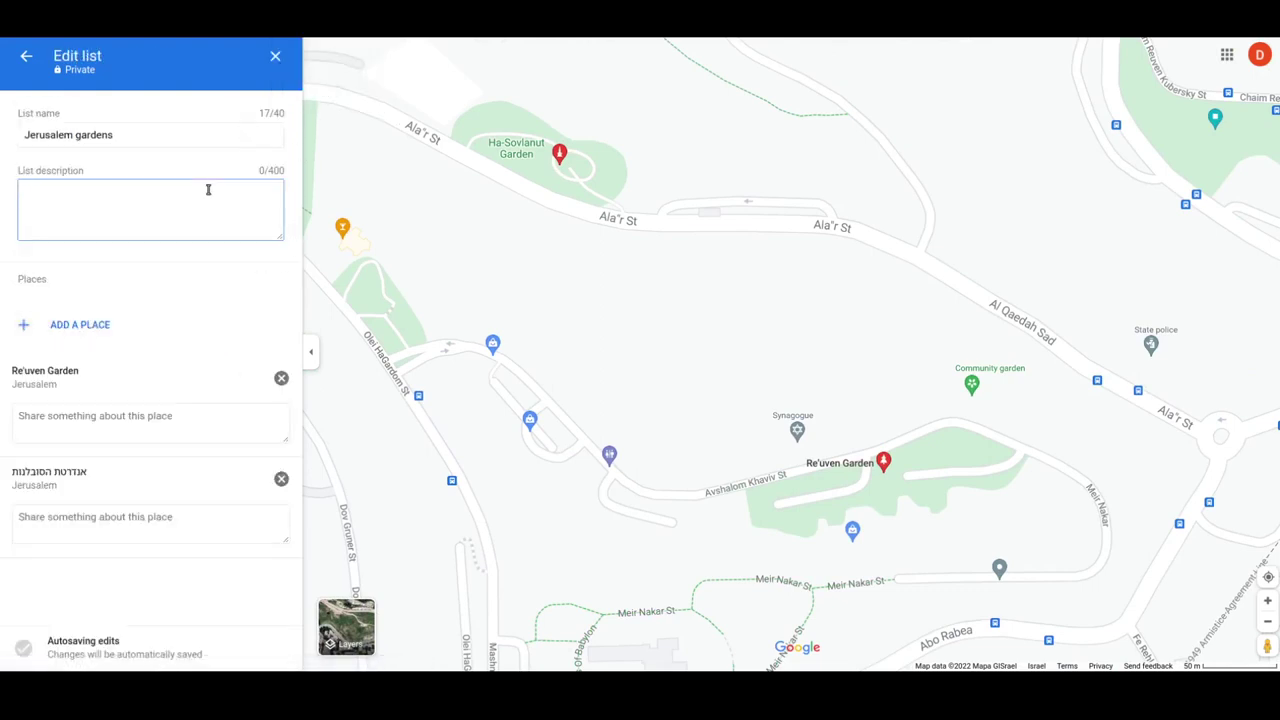
text(Gardens in Jerusalem that I want to check out)
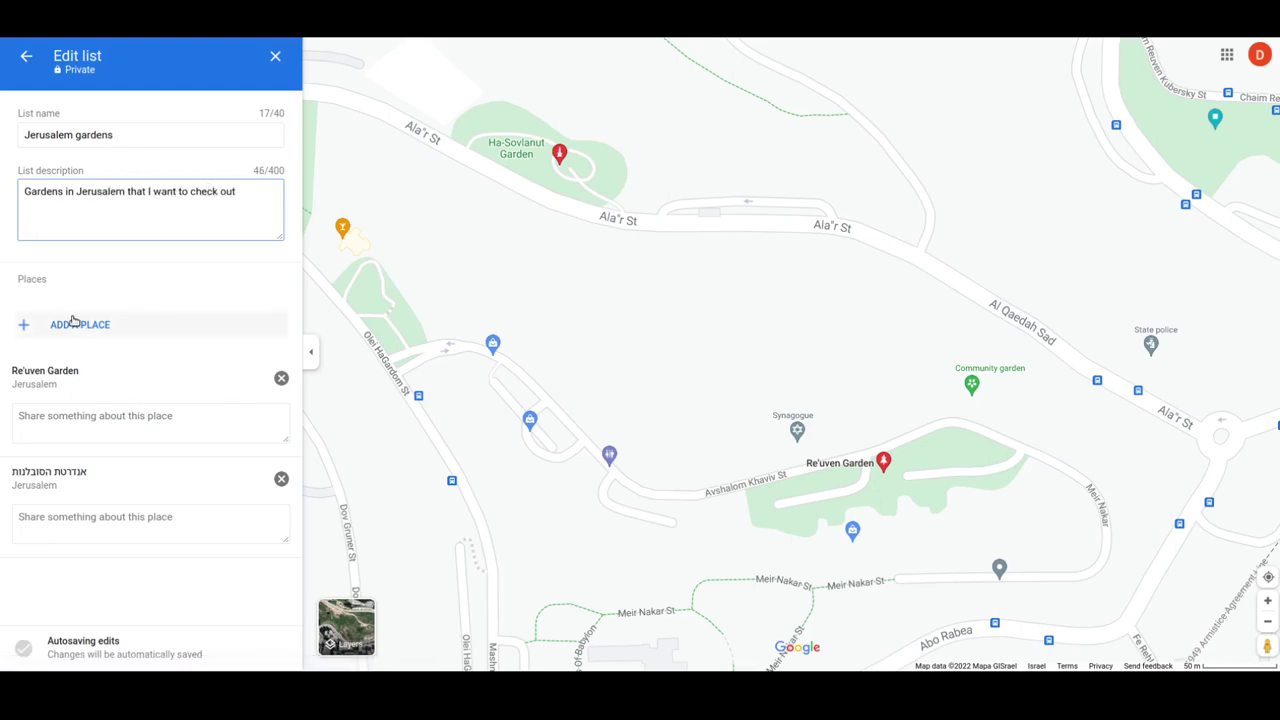
click(27, 58)
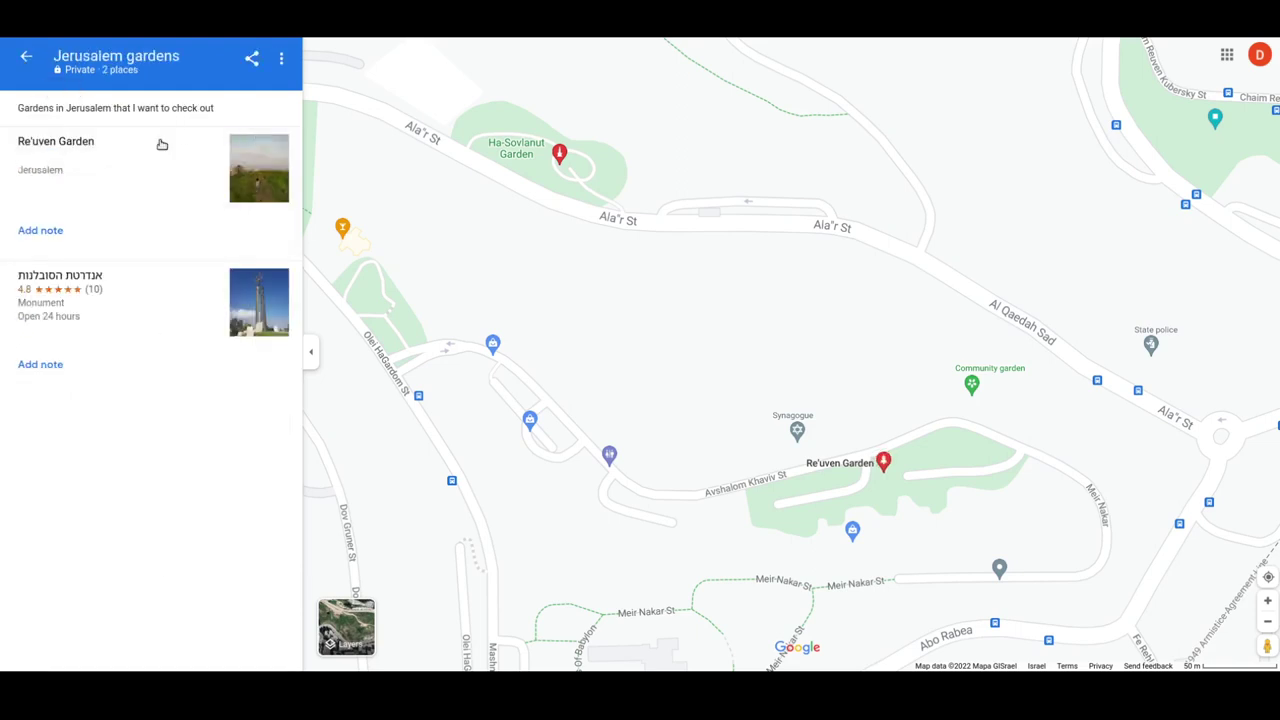
Step: Set the Jerusalem gardens list's sharing visibility to Public
click(281, 58)
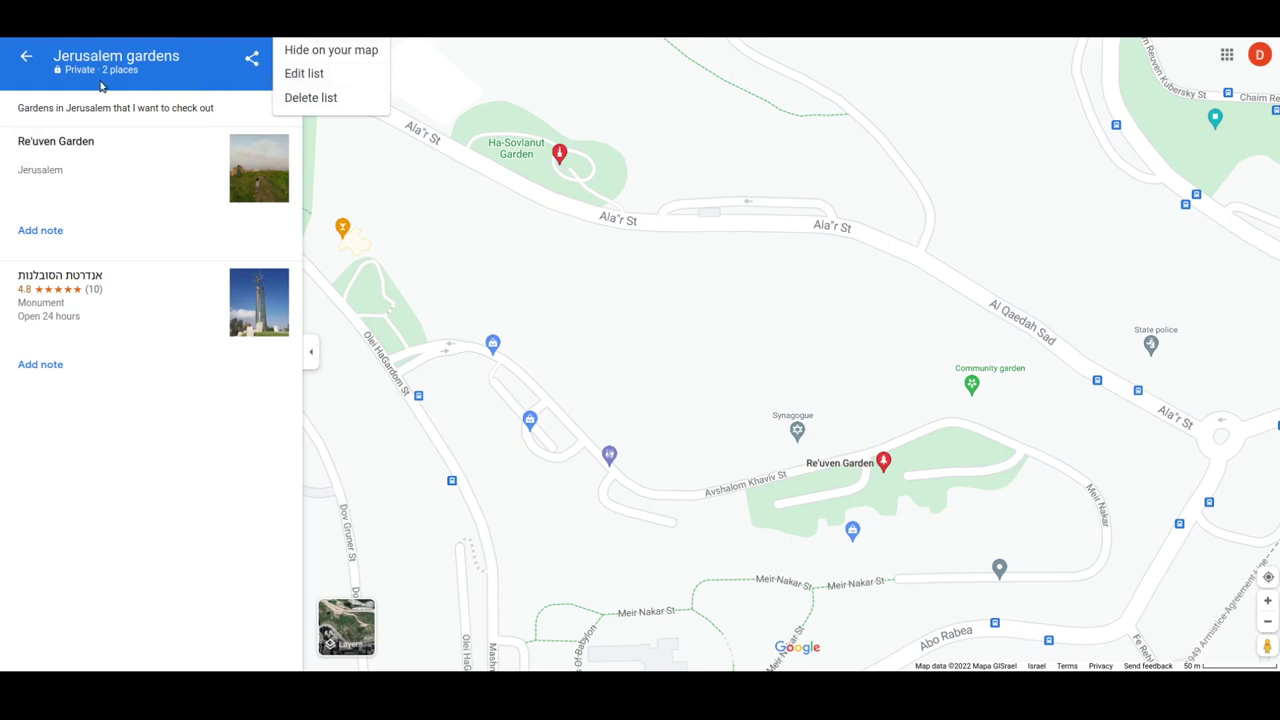
click(66, 72)
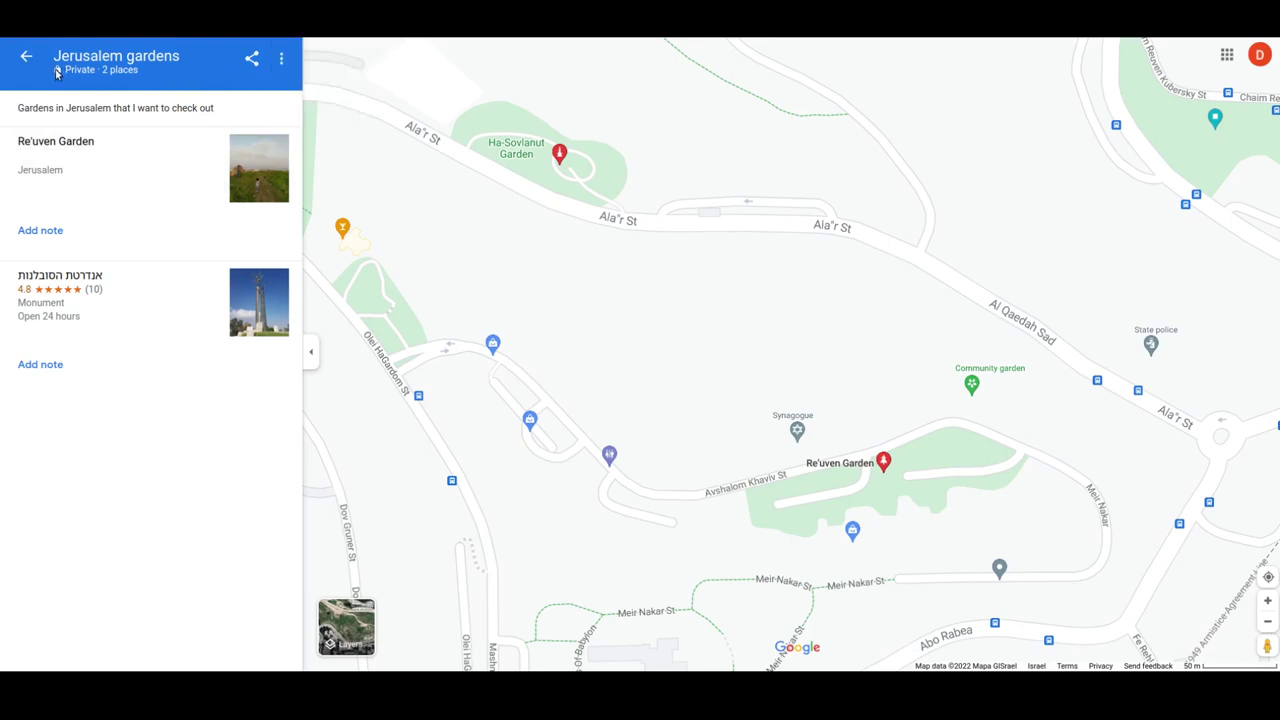
click(254, 58)
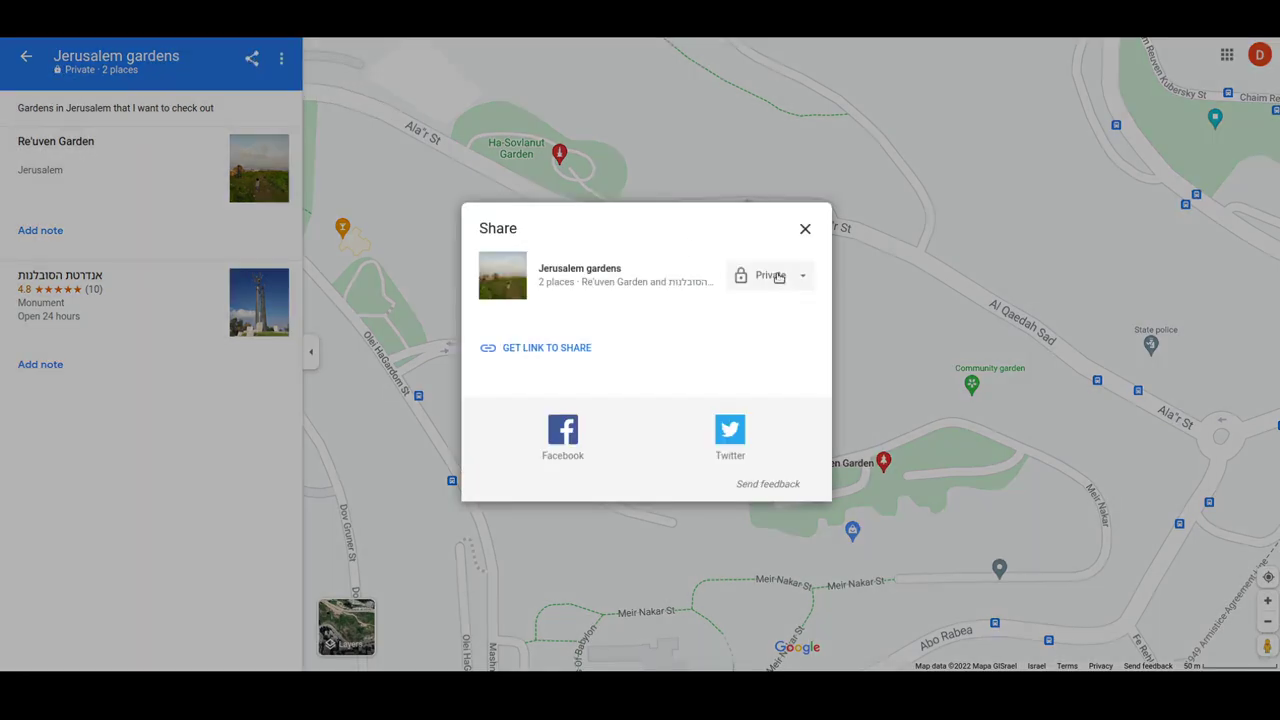
click(779, 277)
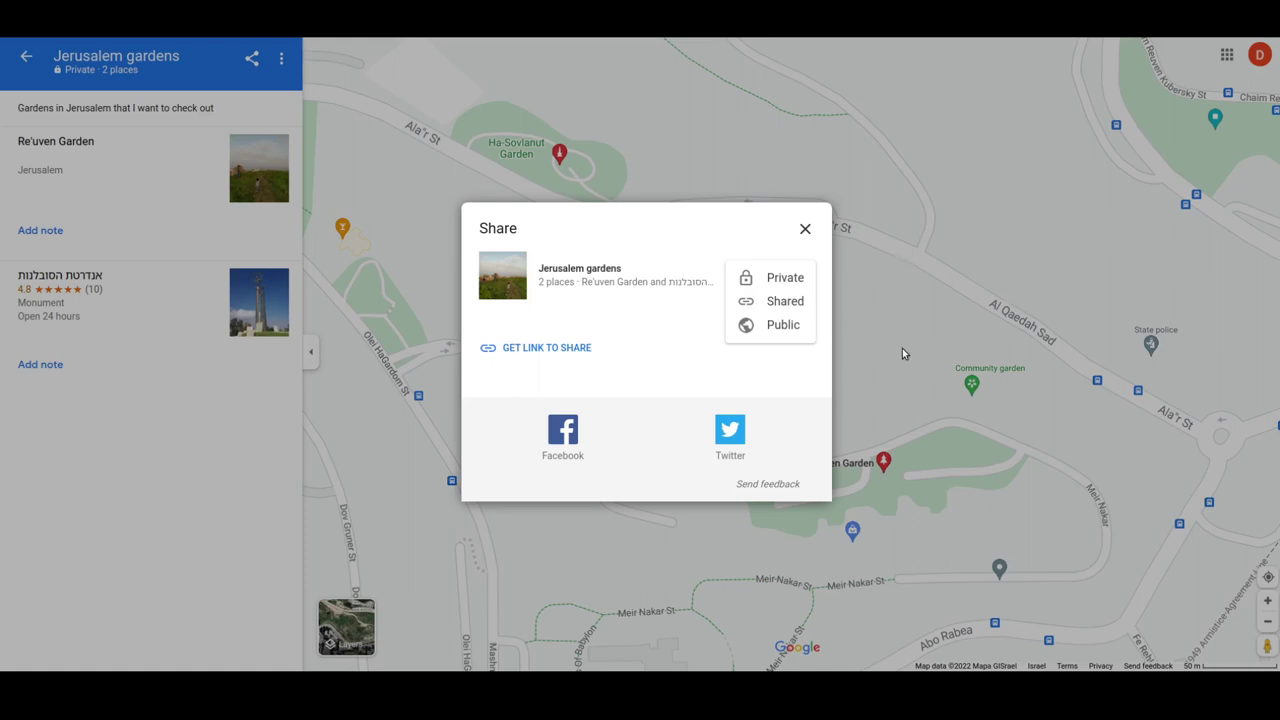
click(788, 337)
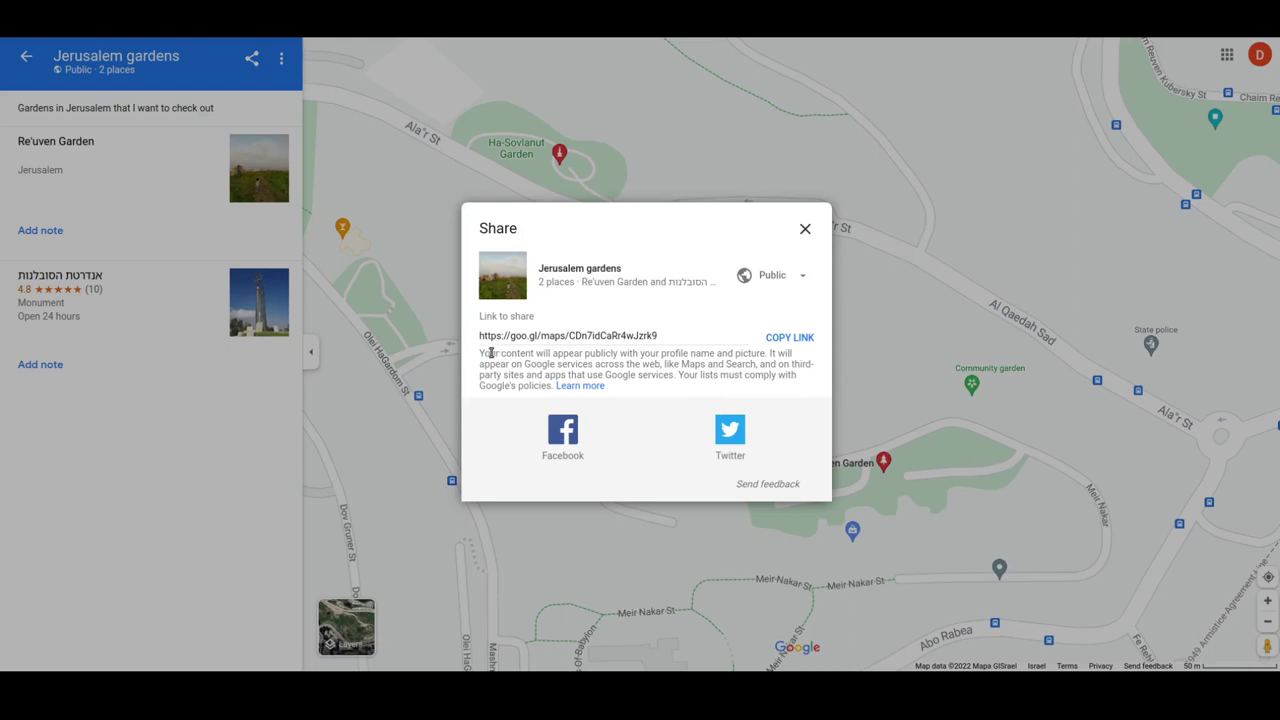
Step: Switch the list's visibility to Shared, then back to Private
drag(482, 353, 722, 356)
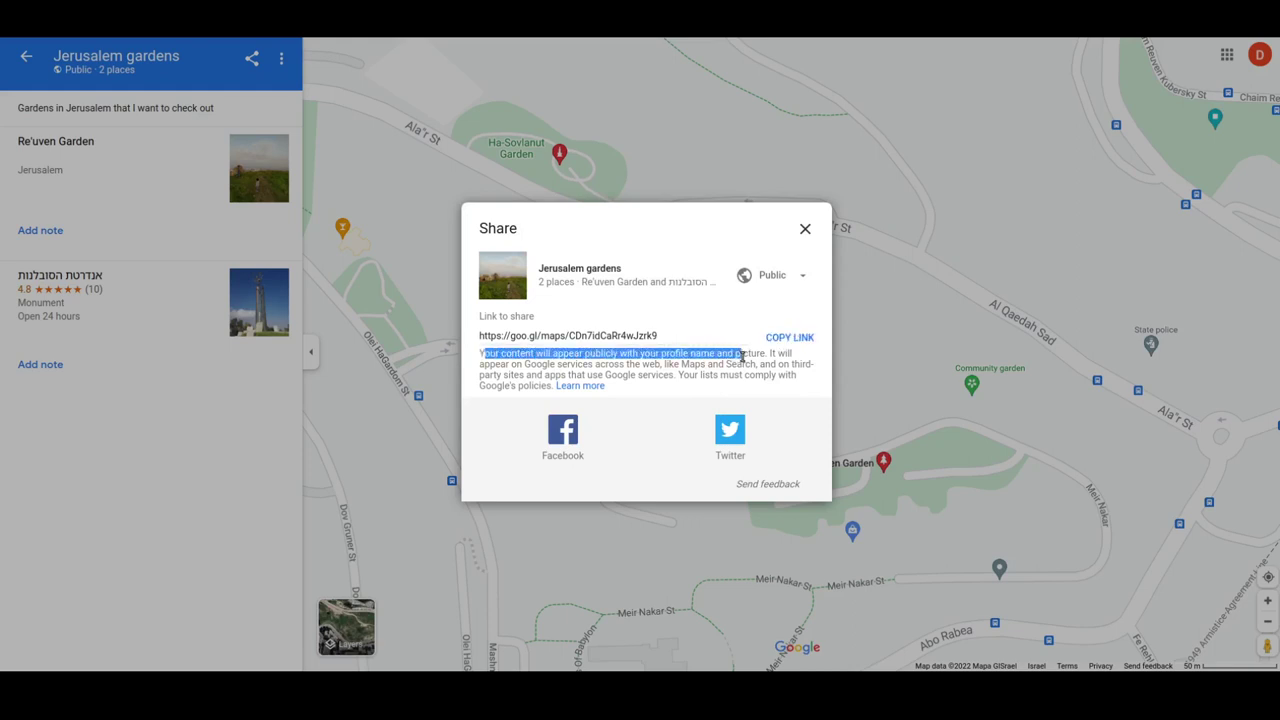
click(741, 355)
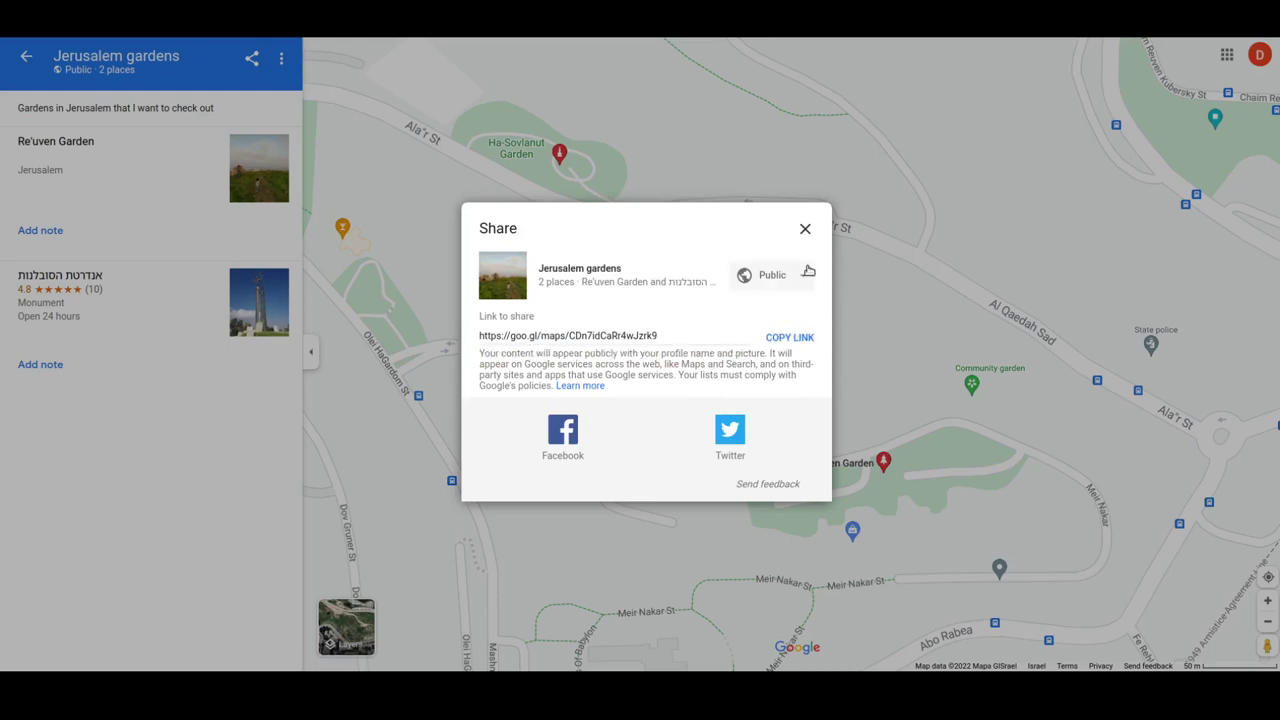
click(785, 282)
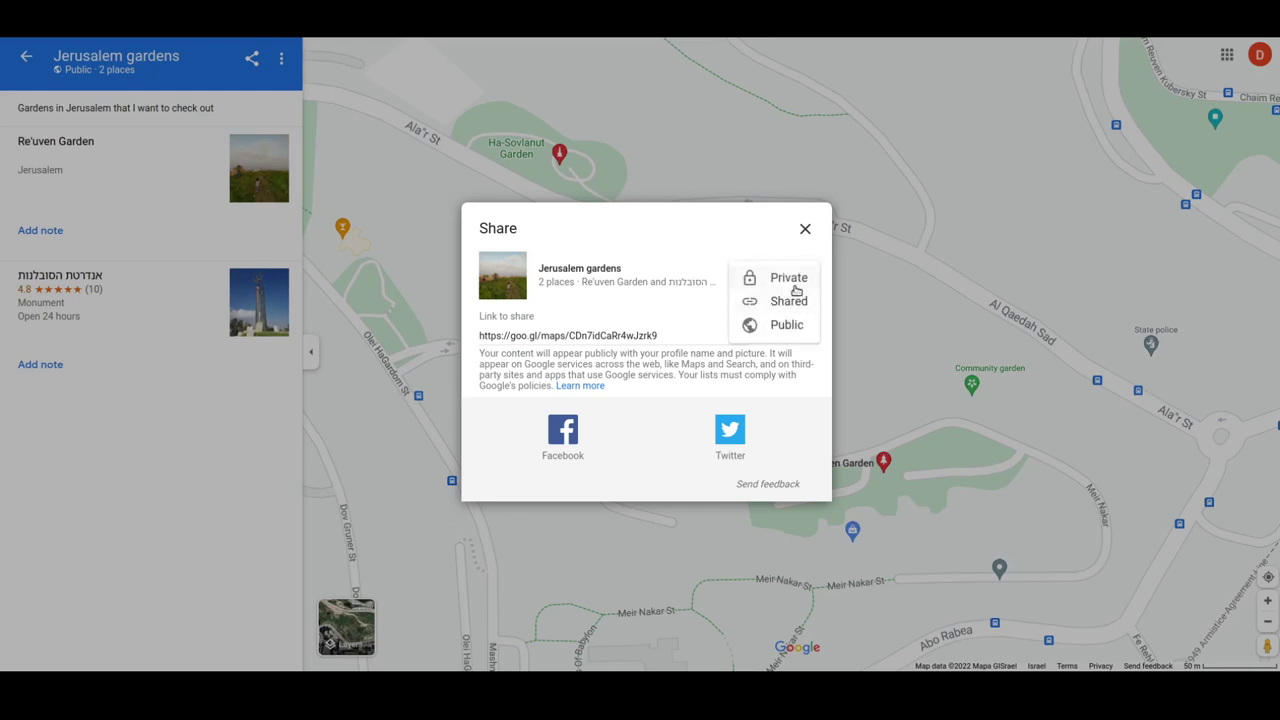
click(789, 301)
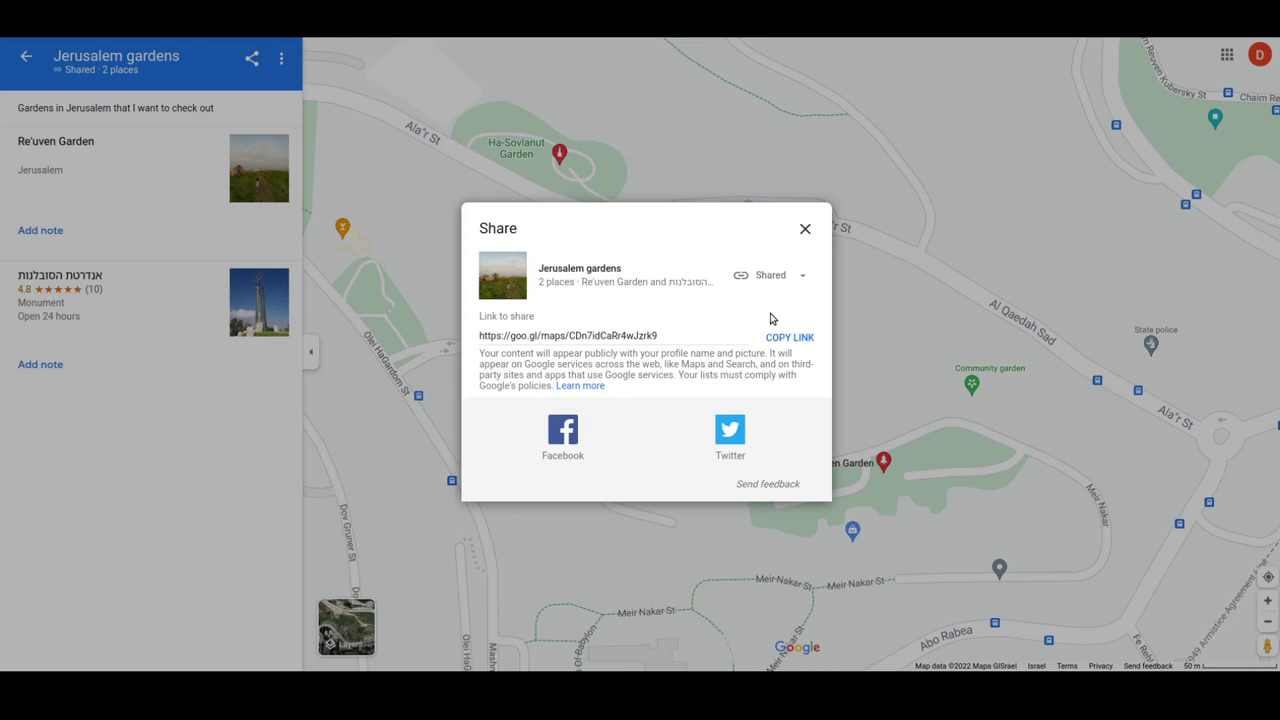
click(794, 290)
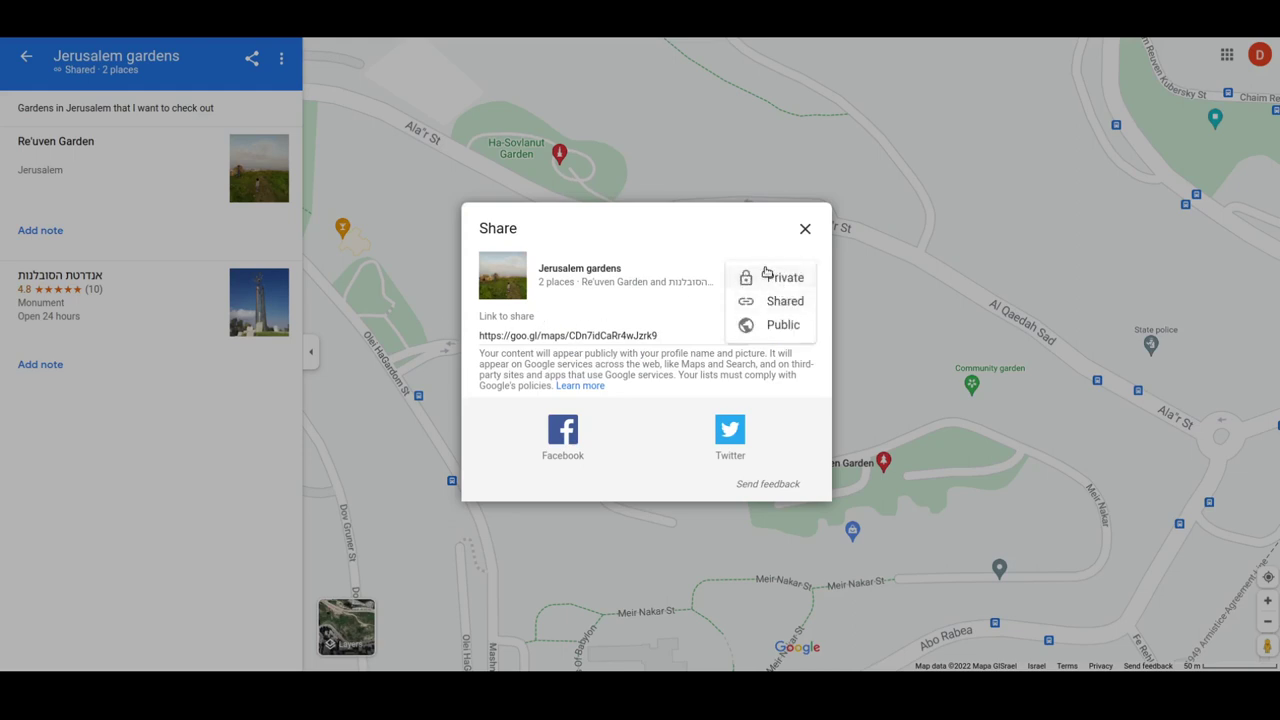
click(767, 272)
click(805, 228)
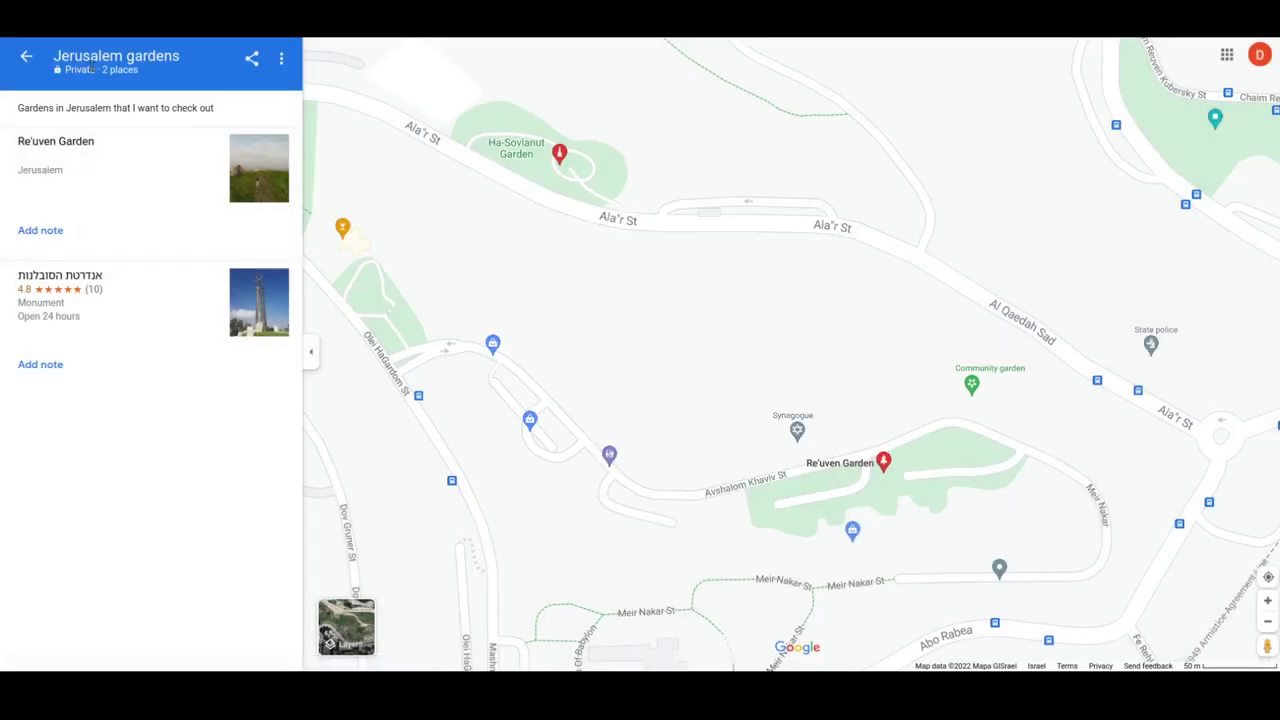
Step: Return to the Saved lists overview
click(26, 57)
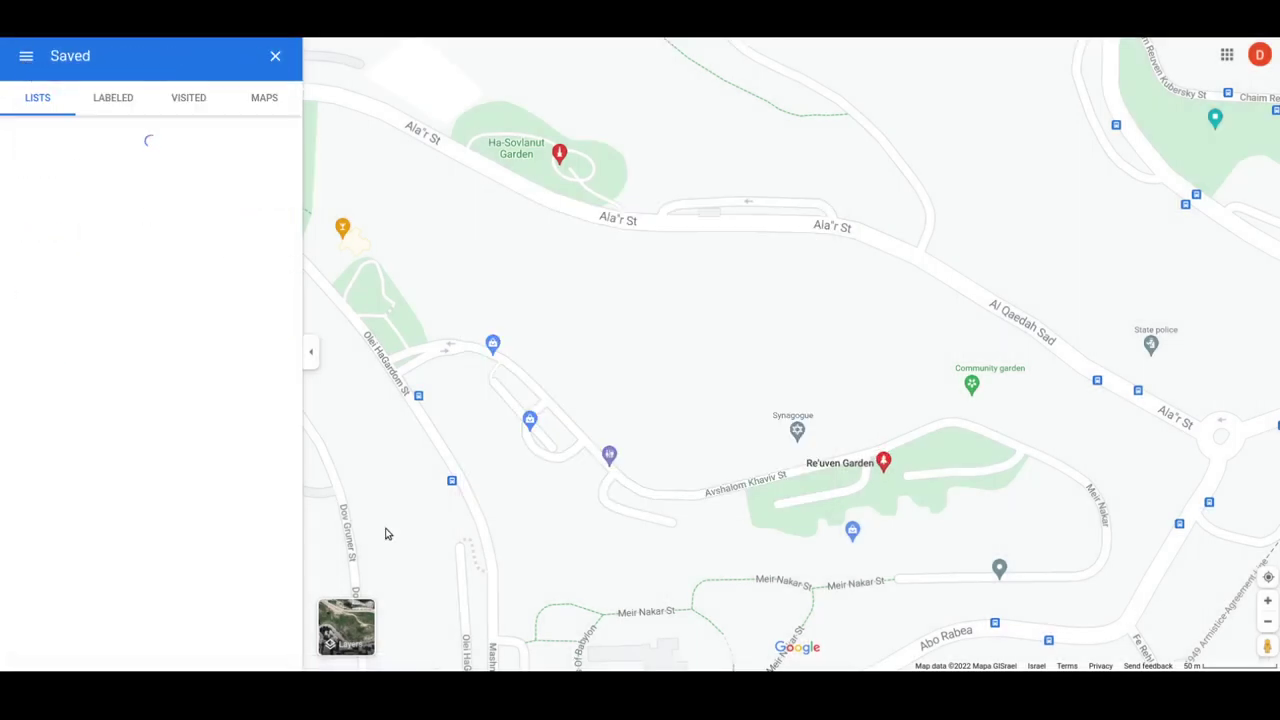
scroll(600, 380, down, 2)
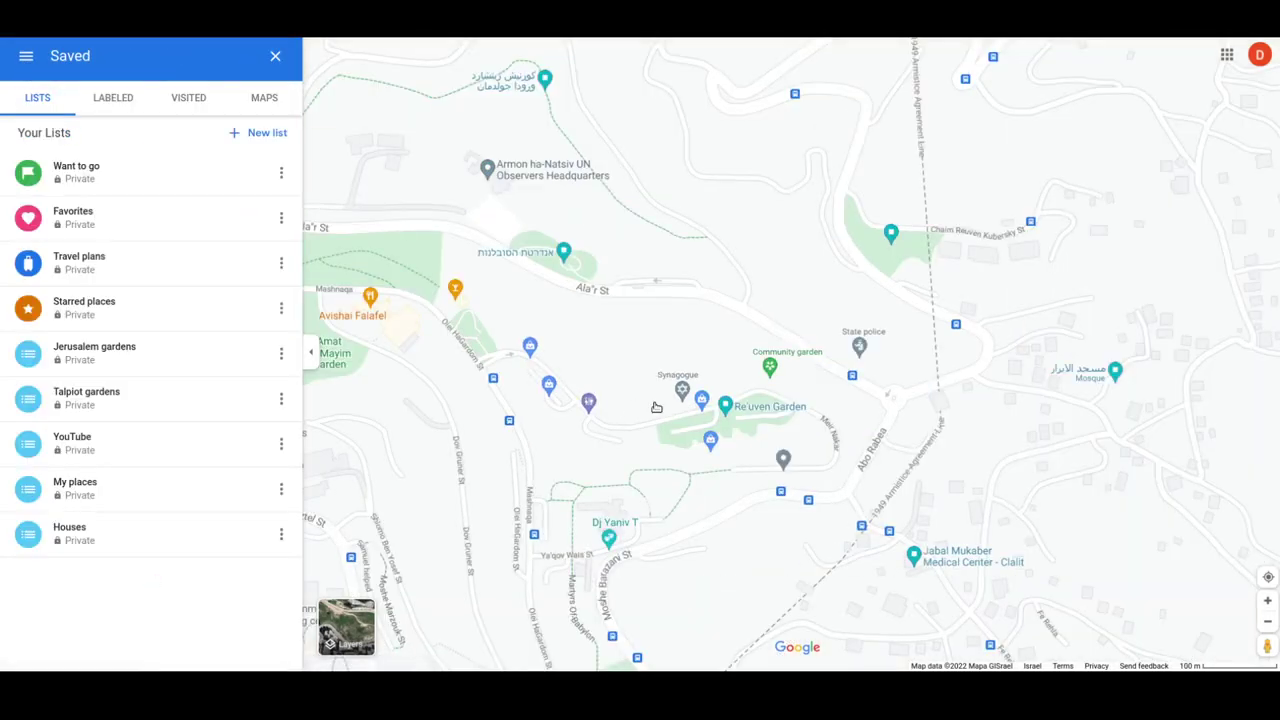
scroll(640, 402, up, 2)
Step: Drop a pin inside the Chaim Reuven Kubersky St park at 31.753644, 35.242143
drag(626, 329, 663, 429)
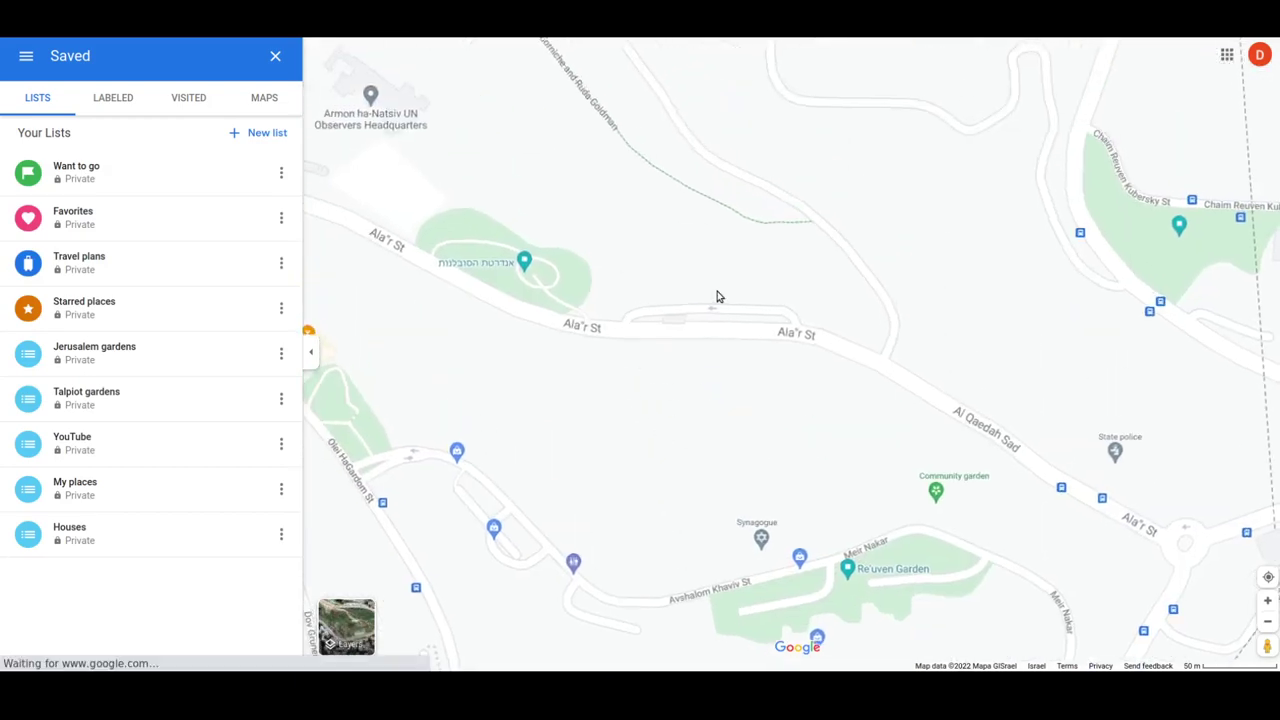
scroll(717, 294, down, 1)
drag(841, 253, 766, 266)
scroll(786, 286, up, 3)
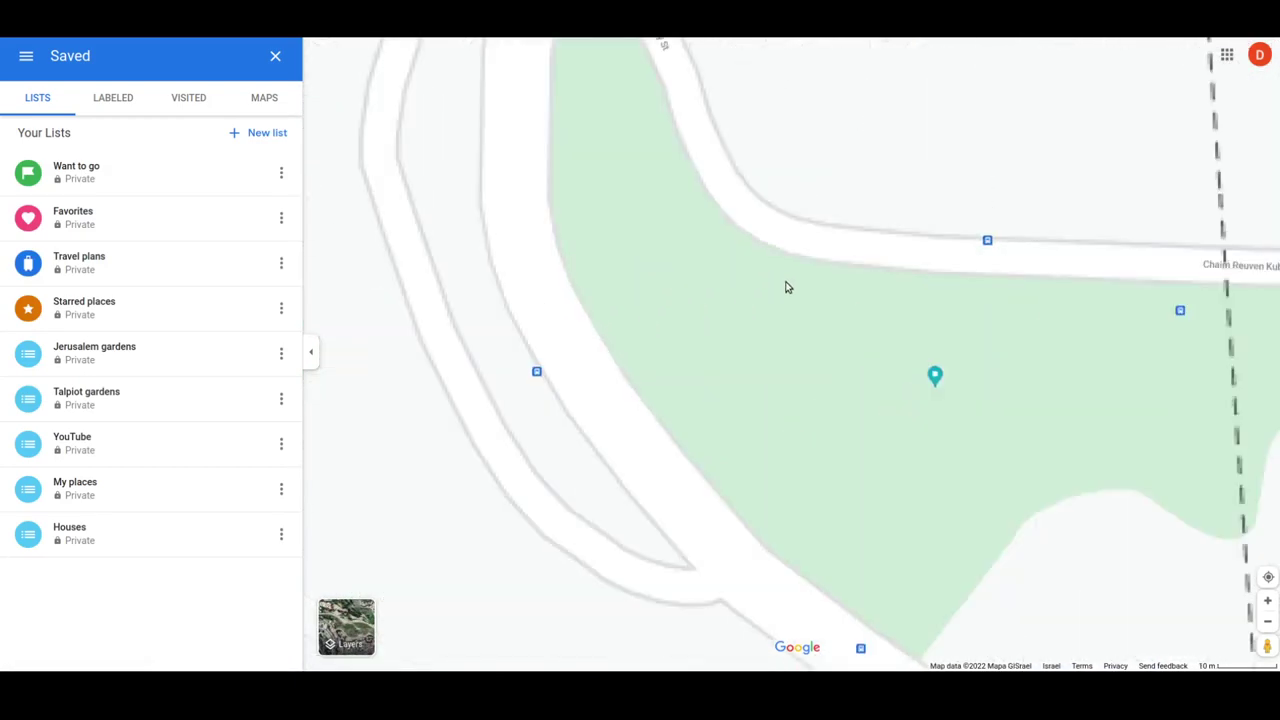
scroll(935, 355, down, 1)
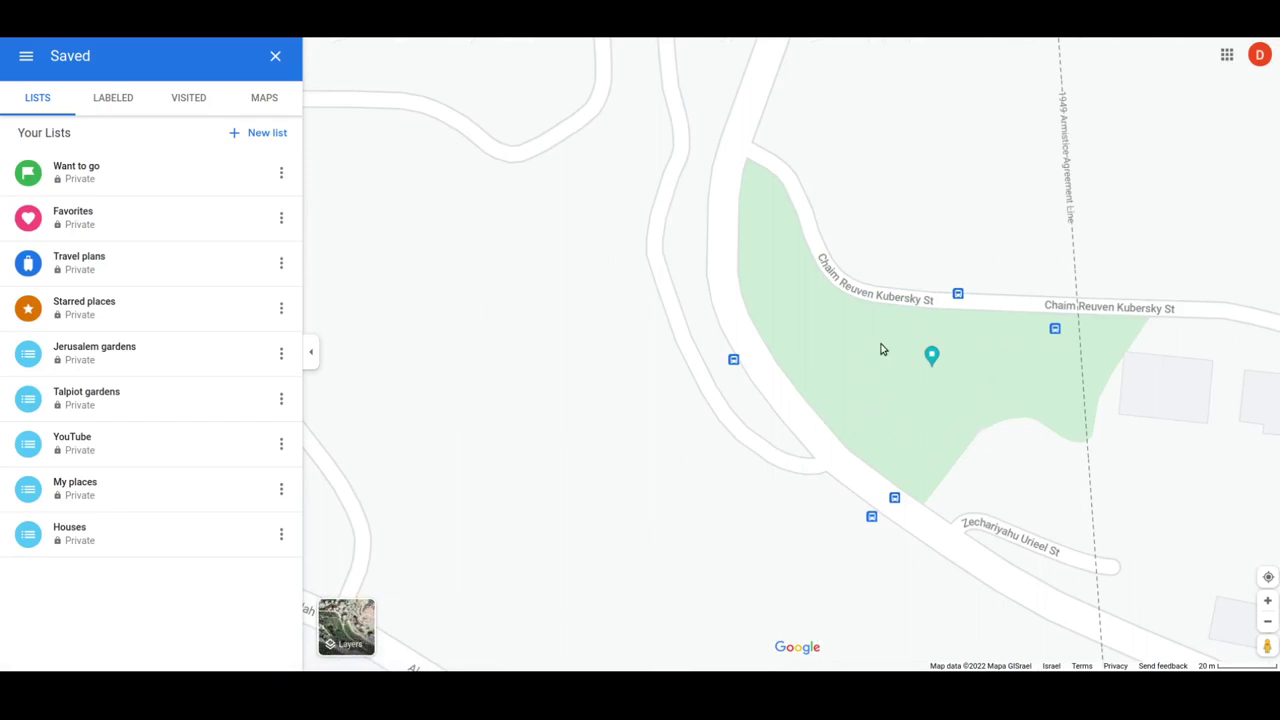
scroll(864, 348, up, 1)
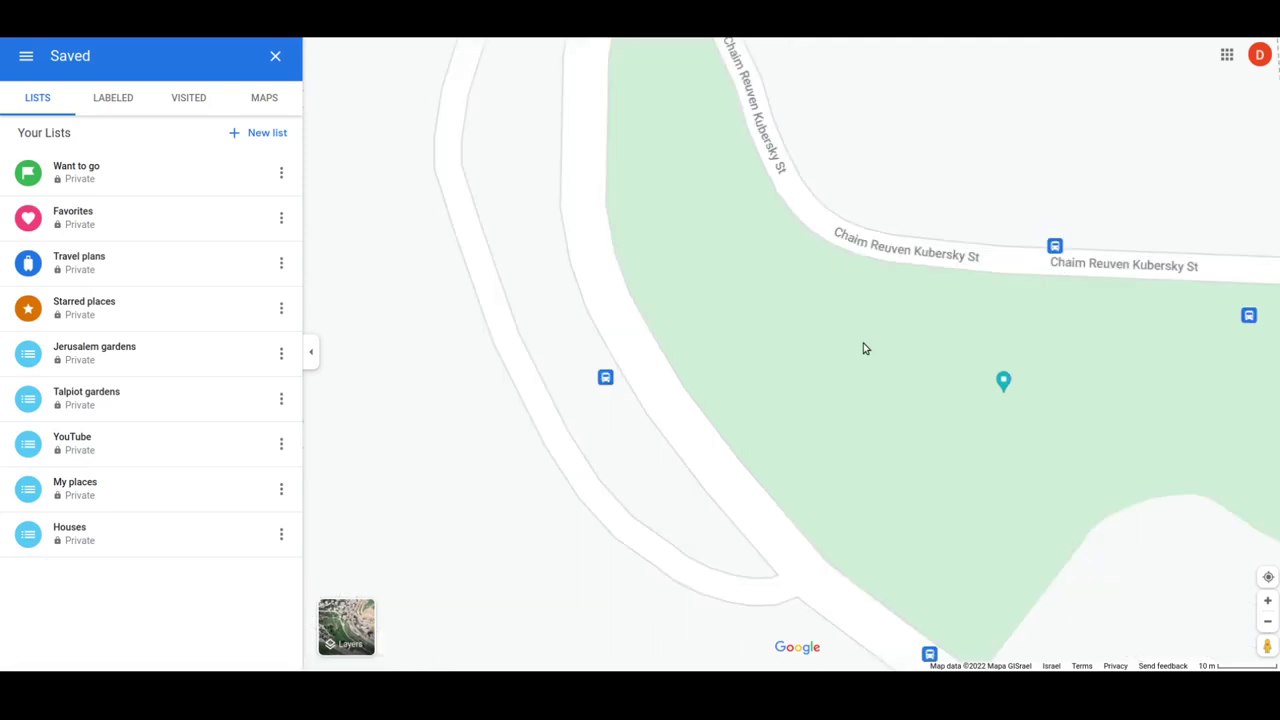
scroll(862, 347, up, 1)
scroll(858, 345, down, 1)
scroll(857, 345, up, 1)
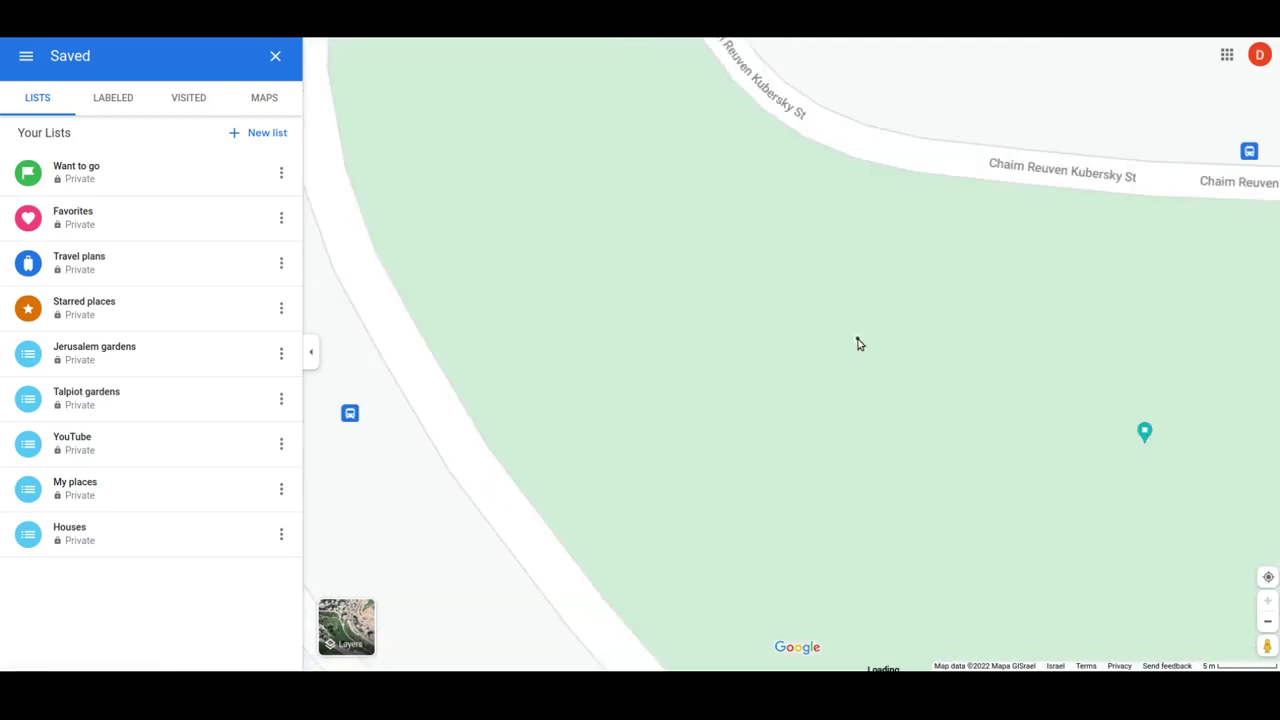
click(857, 342)
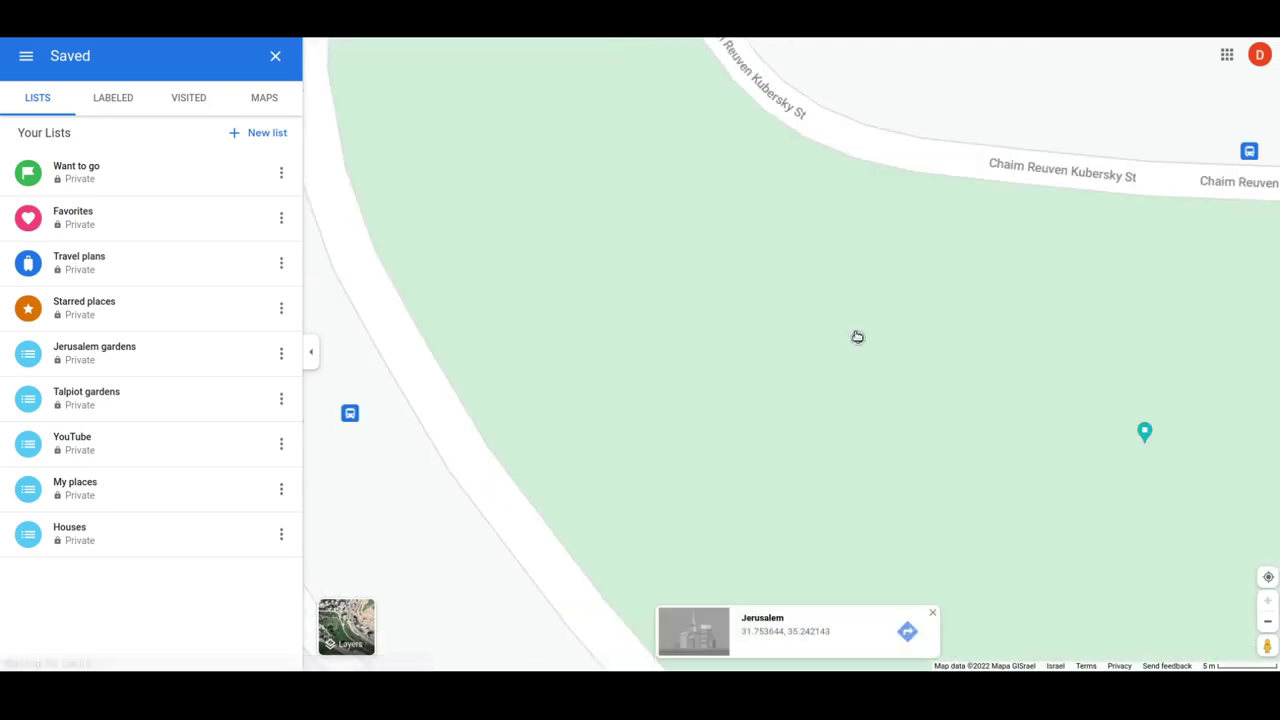
Step: Open the Kubersky 4 pin's details and add it to the Jerusalem gardens list
click(770, 630)
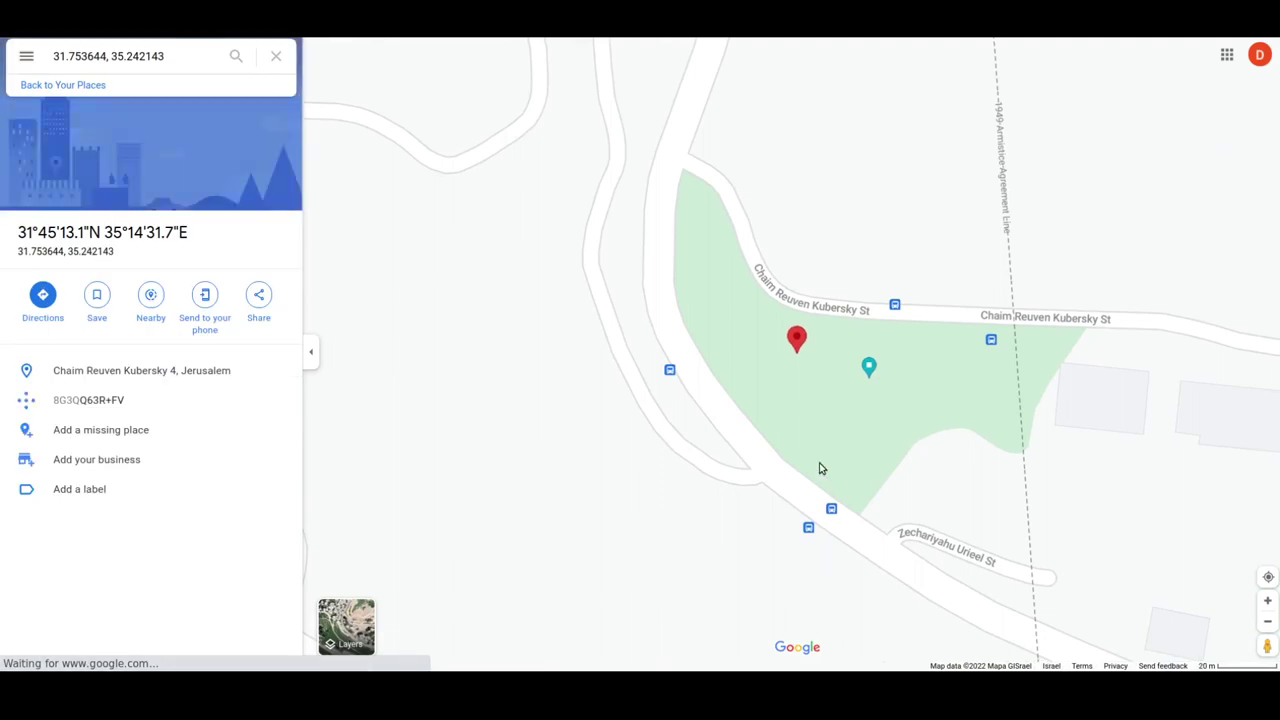
click(97, 296)
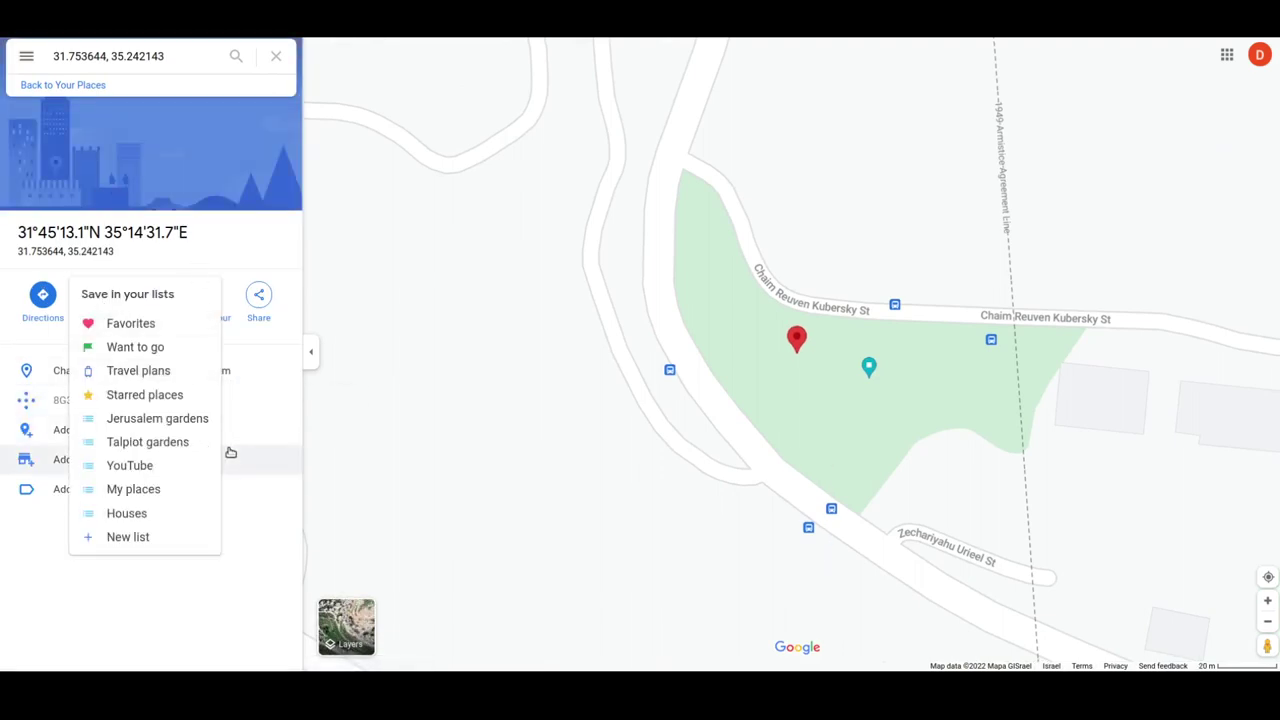
click(191, 419)
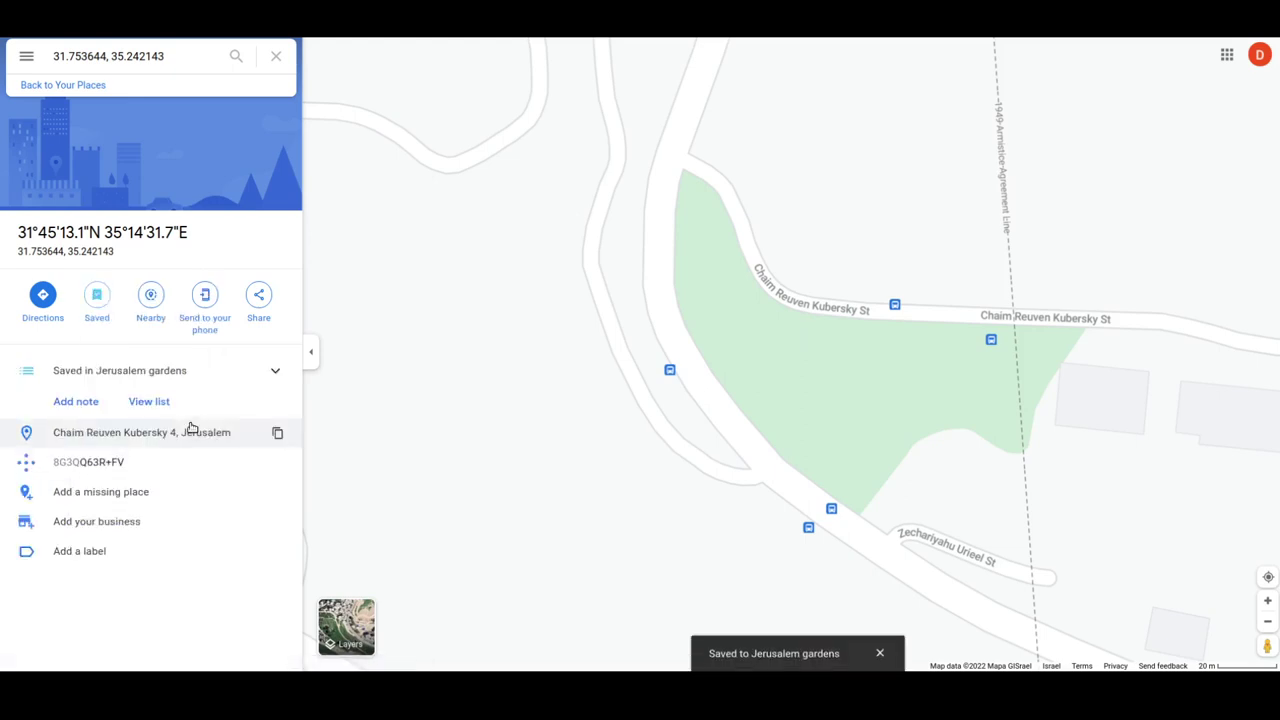
right_click(897, 392)
click(983, 545)
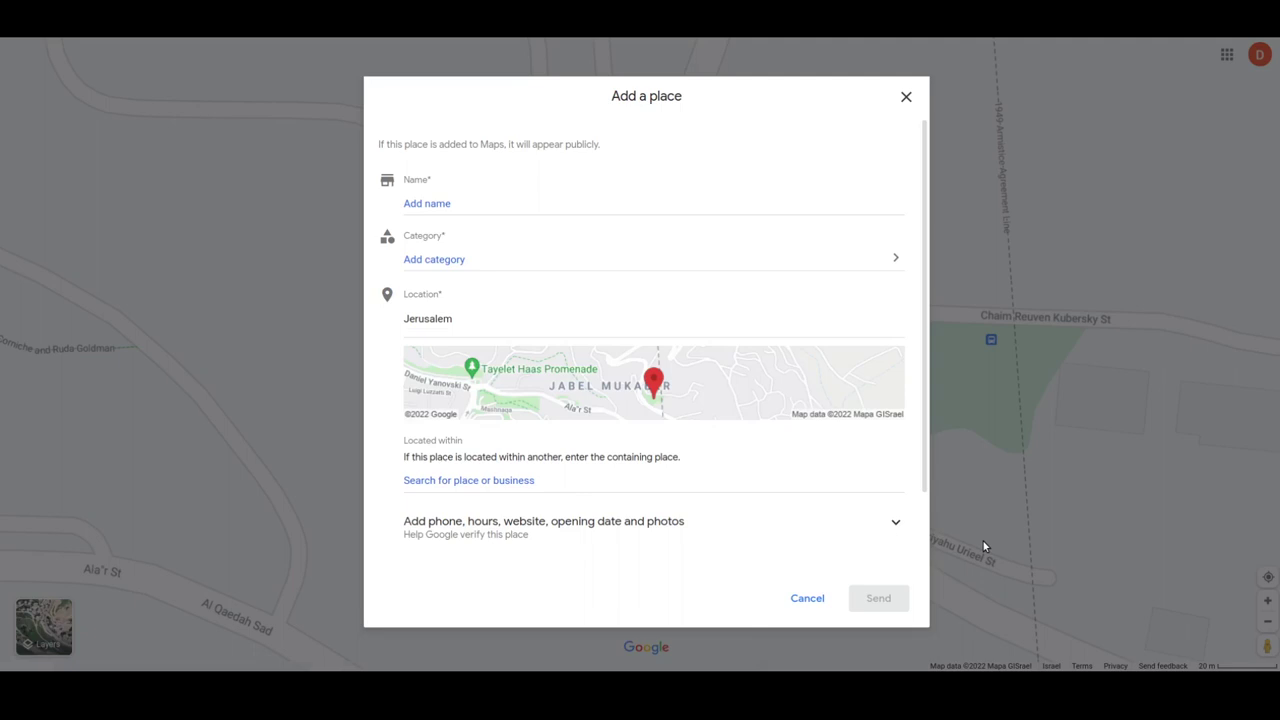
click(906, 97)
click(669, 373)
click(904, 99)
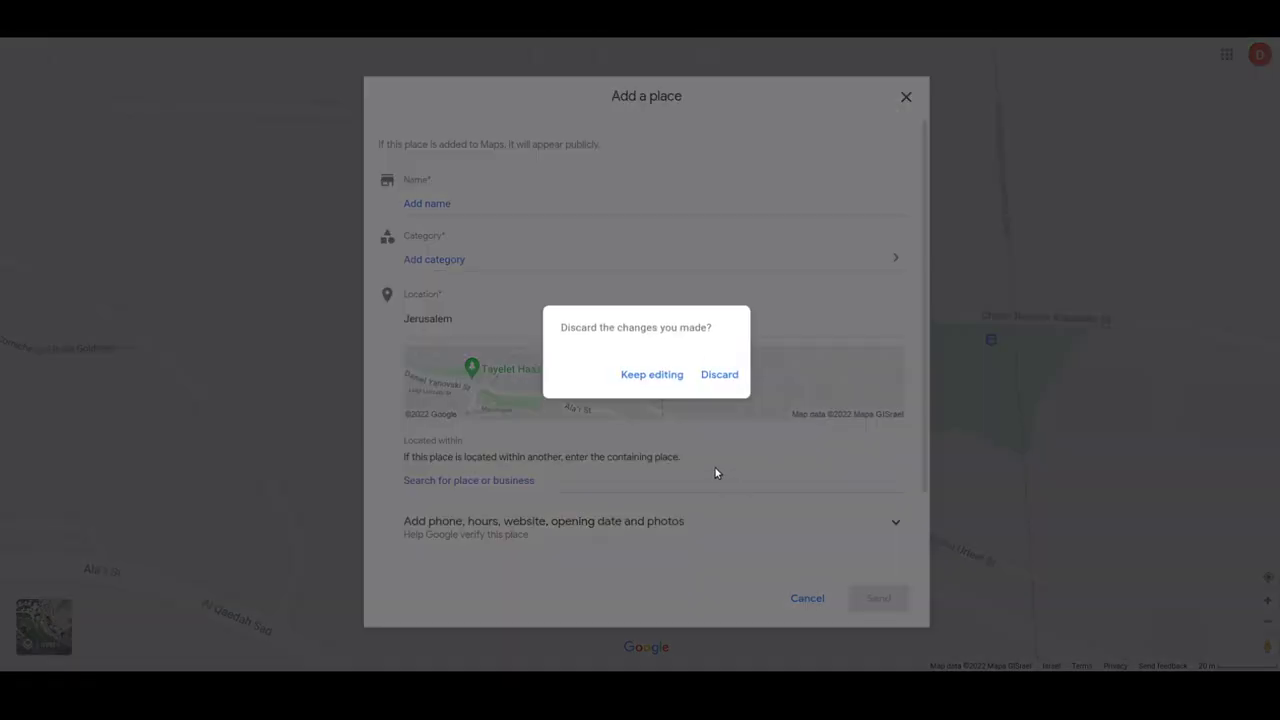
click(717, 375)
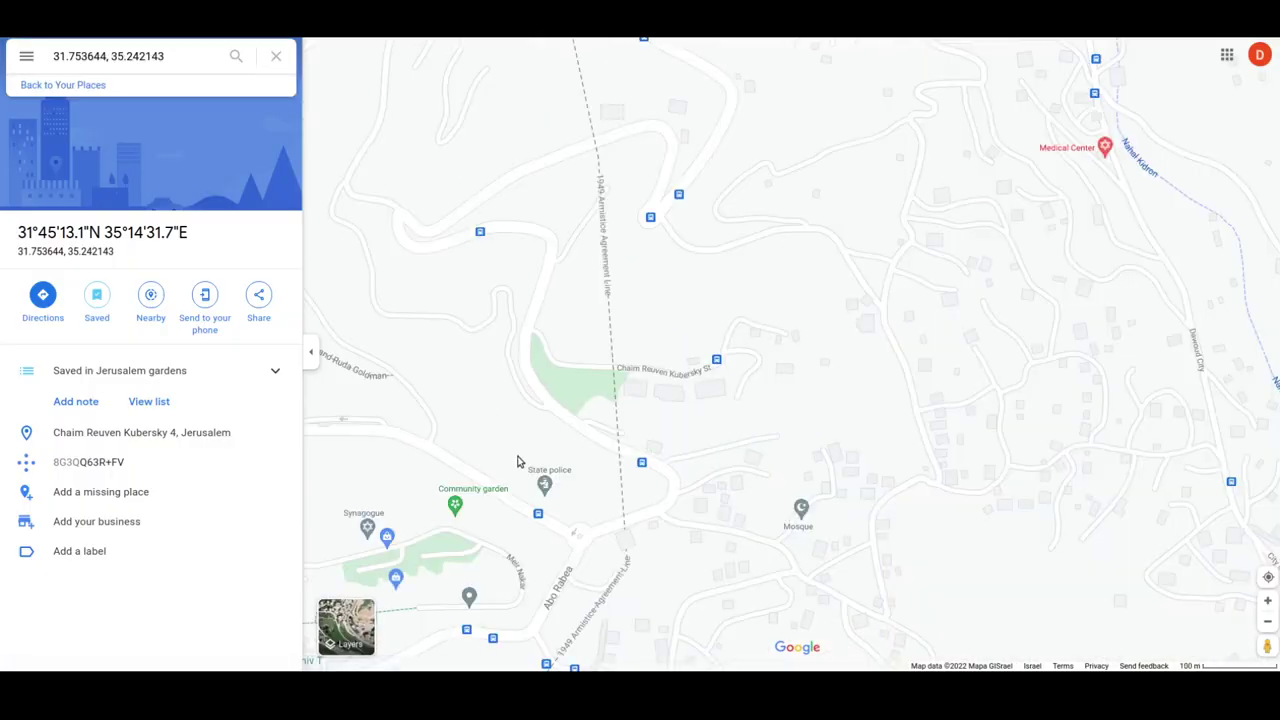
Step: Pan north along the promenade to Sherover Culture Center and preview Sha'ar HaBroshim
drag(367, 602, 824, 434)
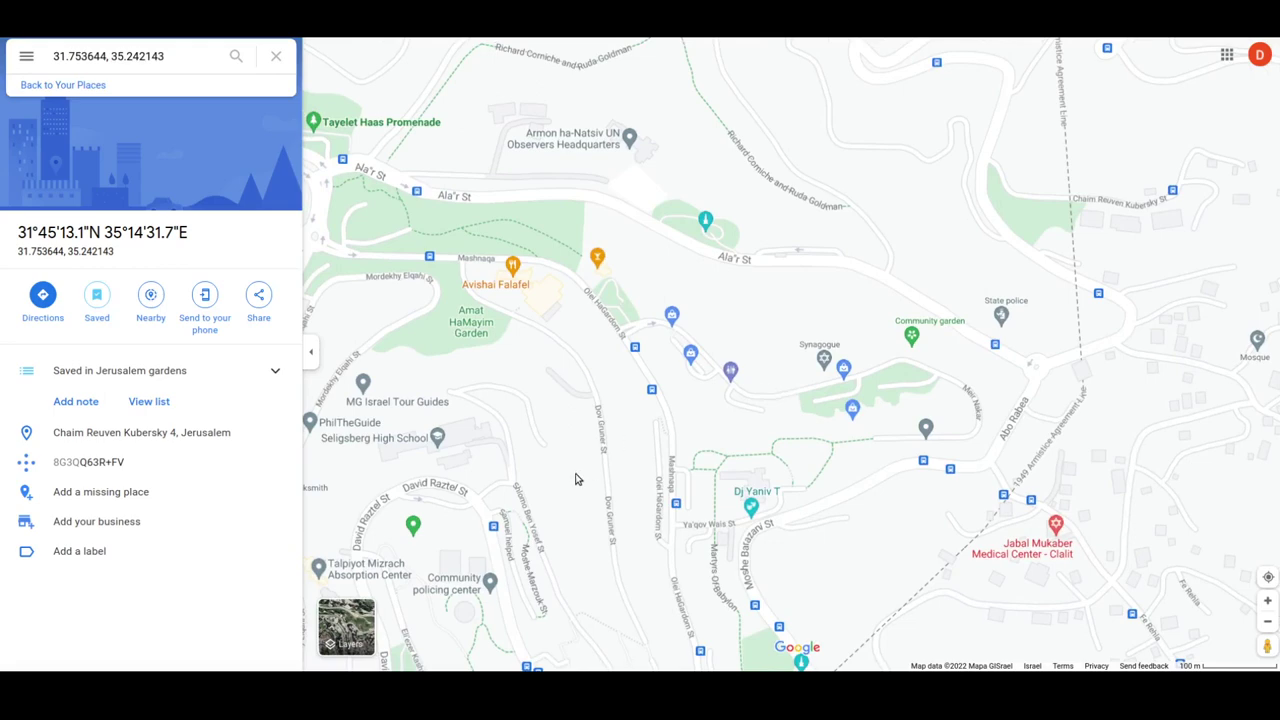
drag(575, 479, 926, 455)
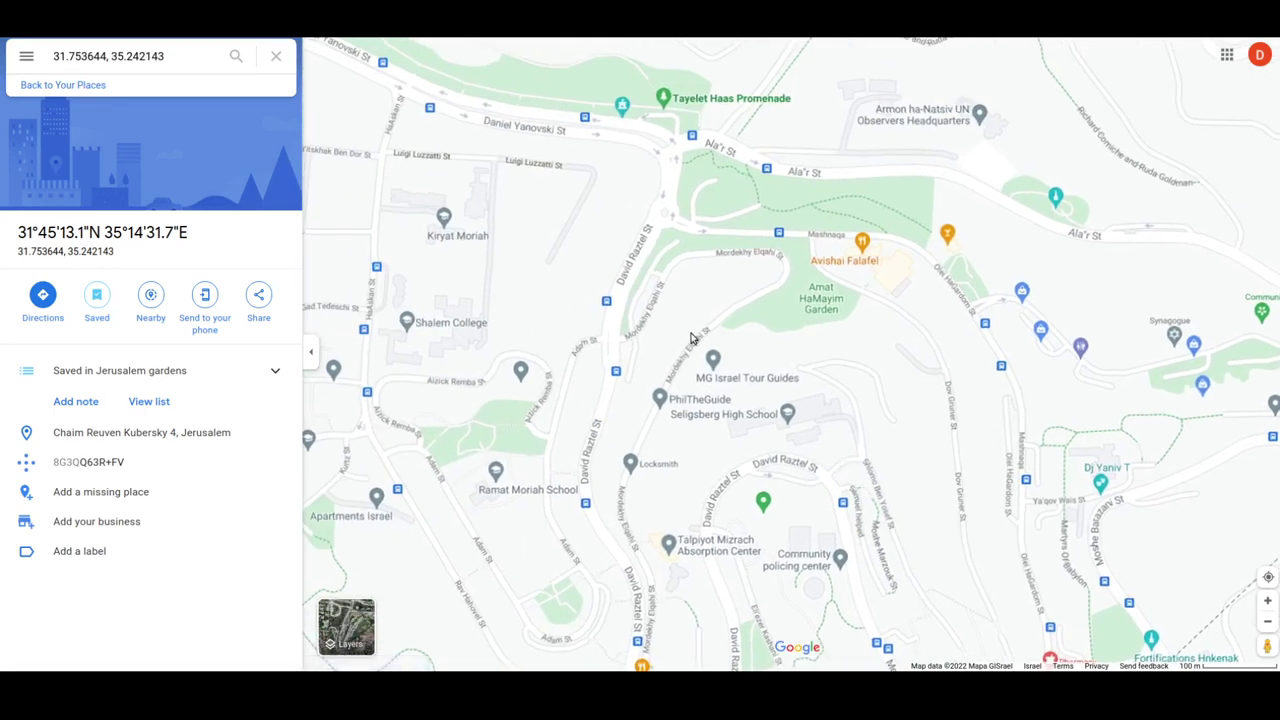
drag(686, 333, 700, 415)
drag(810, 258, 726, 457)
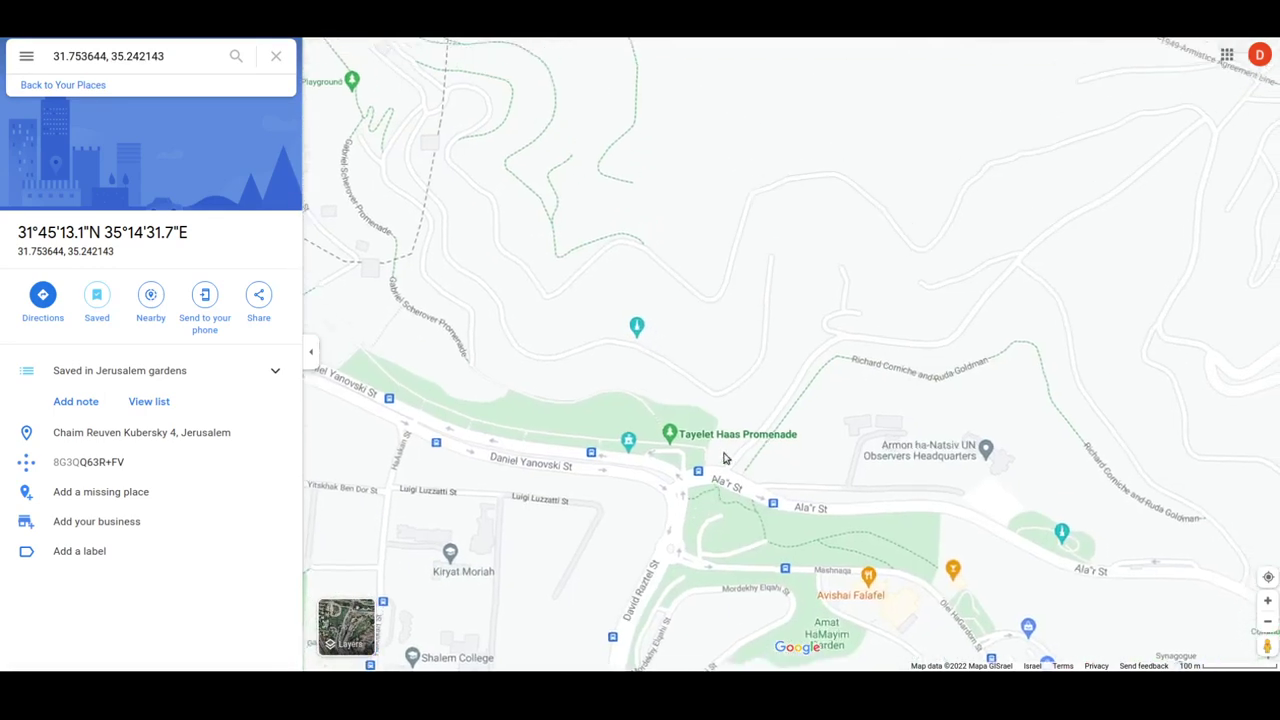
drag(653, 319, 763, 447)
drag(751, 380, 783, 457)
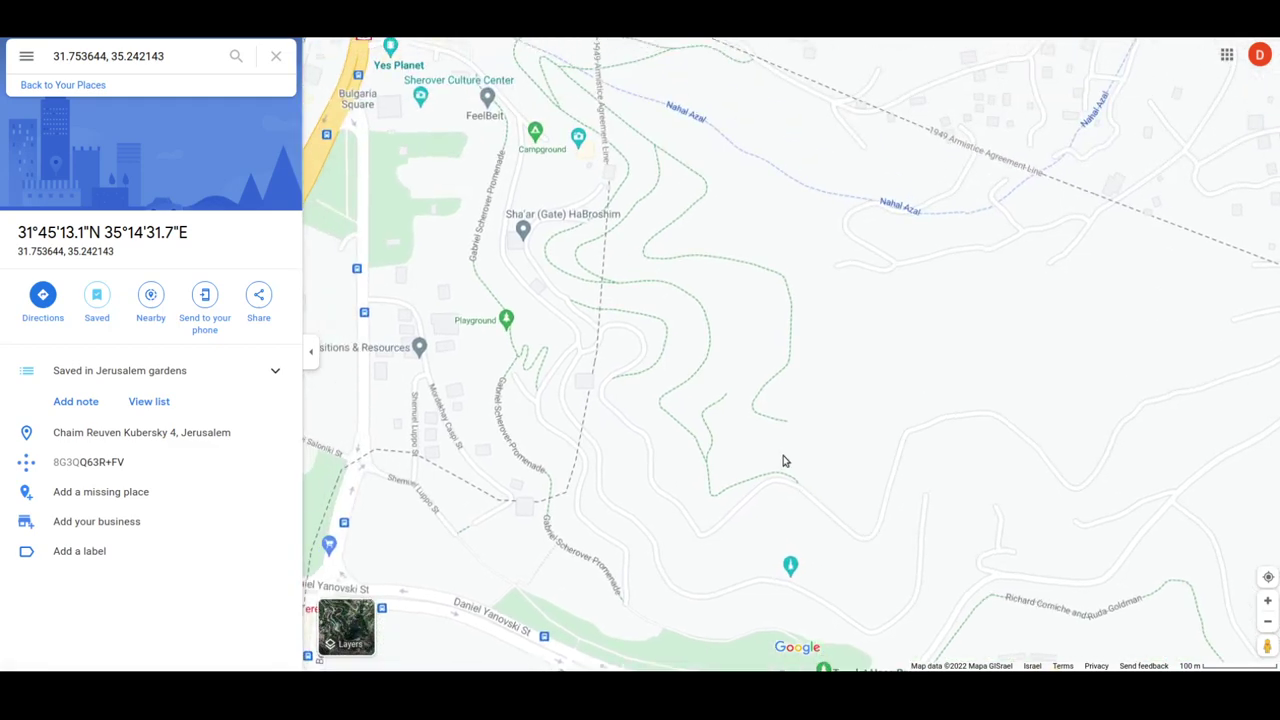
drag(530, 305, 606, 457)
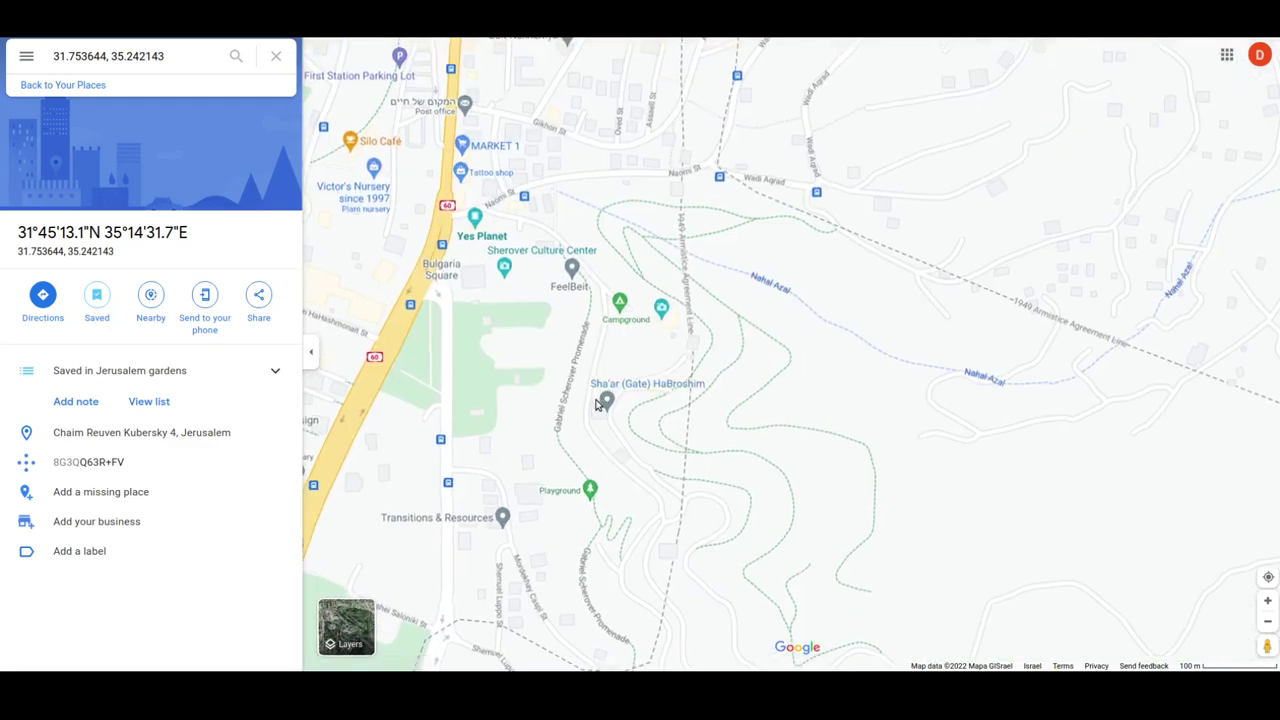
mouse_move(605, 402)
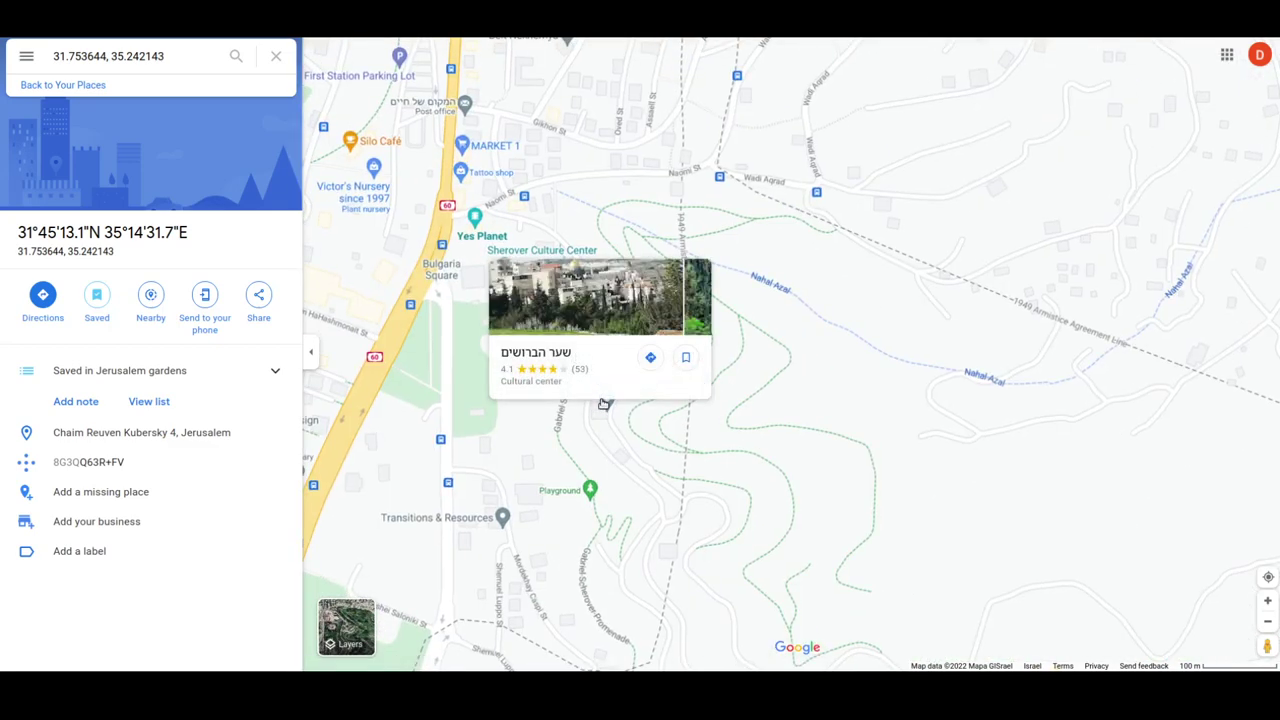
Step: Open Sha'ar HaBroshim's details and browse its photos
click(604, 402)
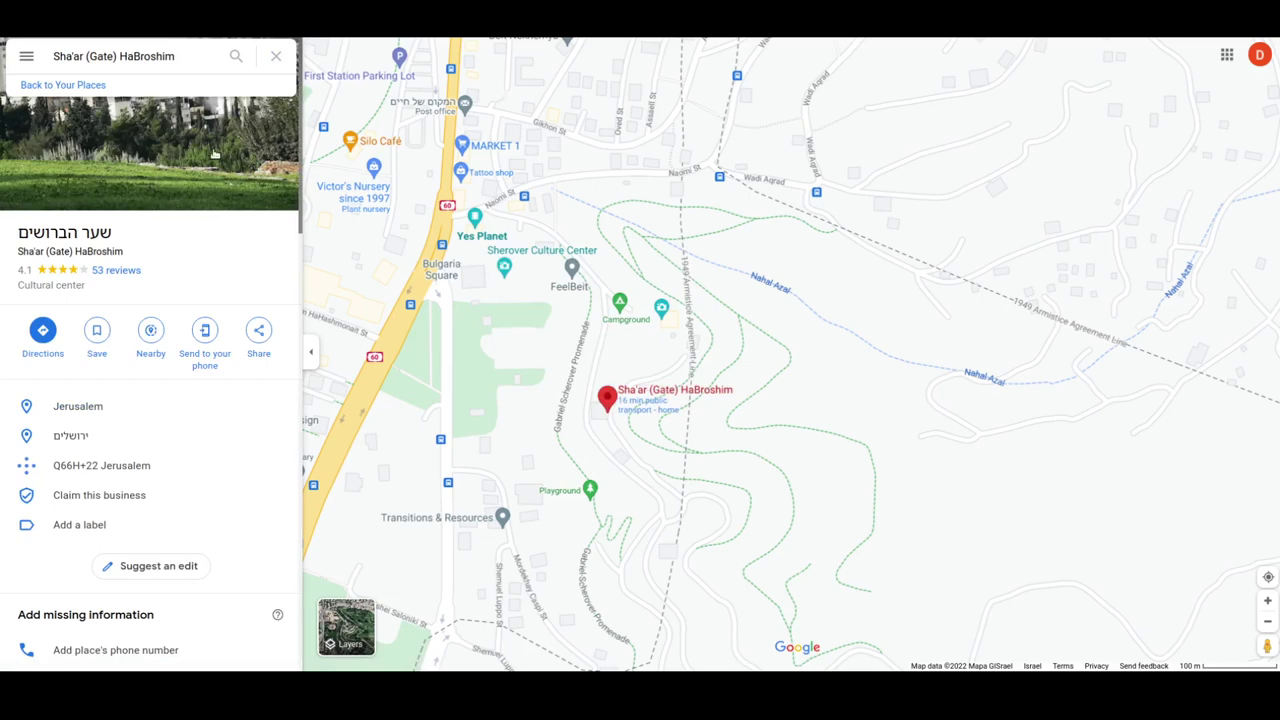
click(252, 148)
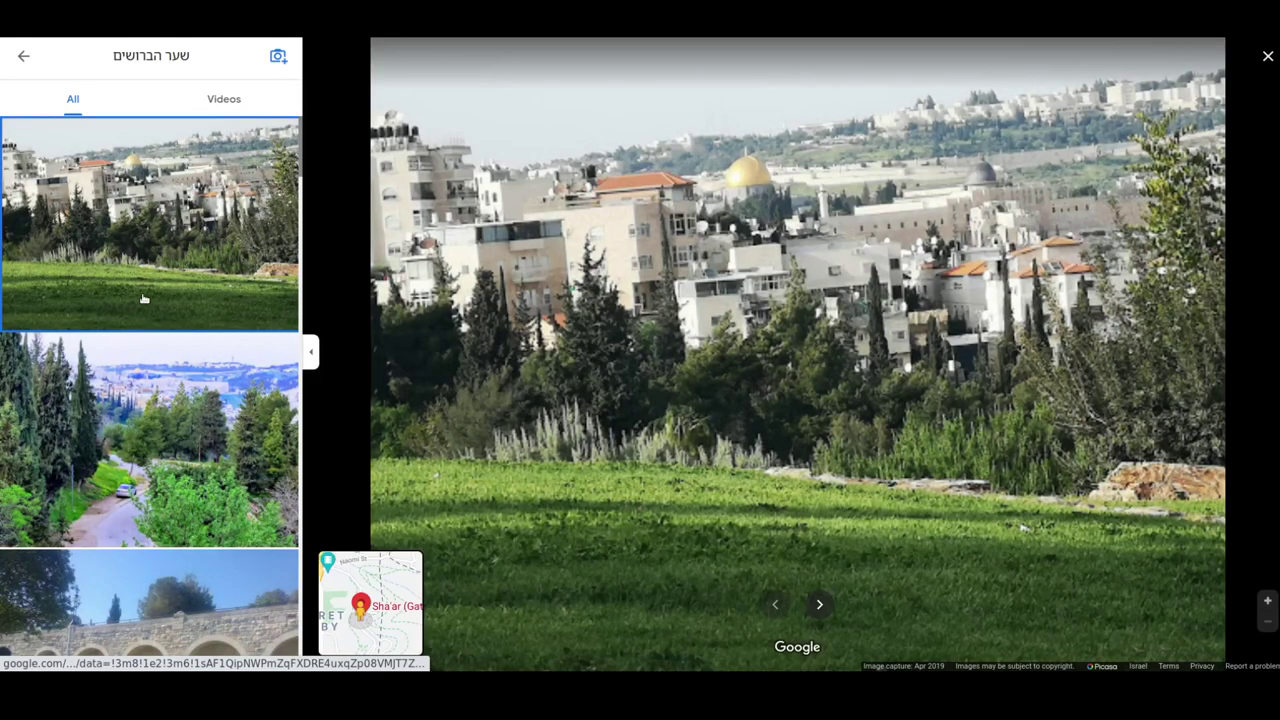
scroll(135, 340, down, 5)
scroll(176, 240, down, 5)
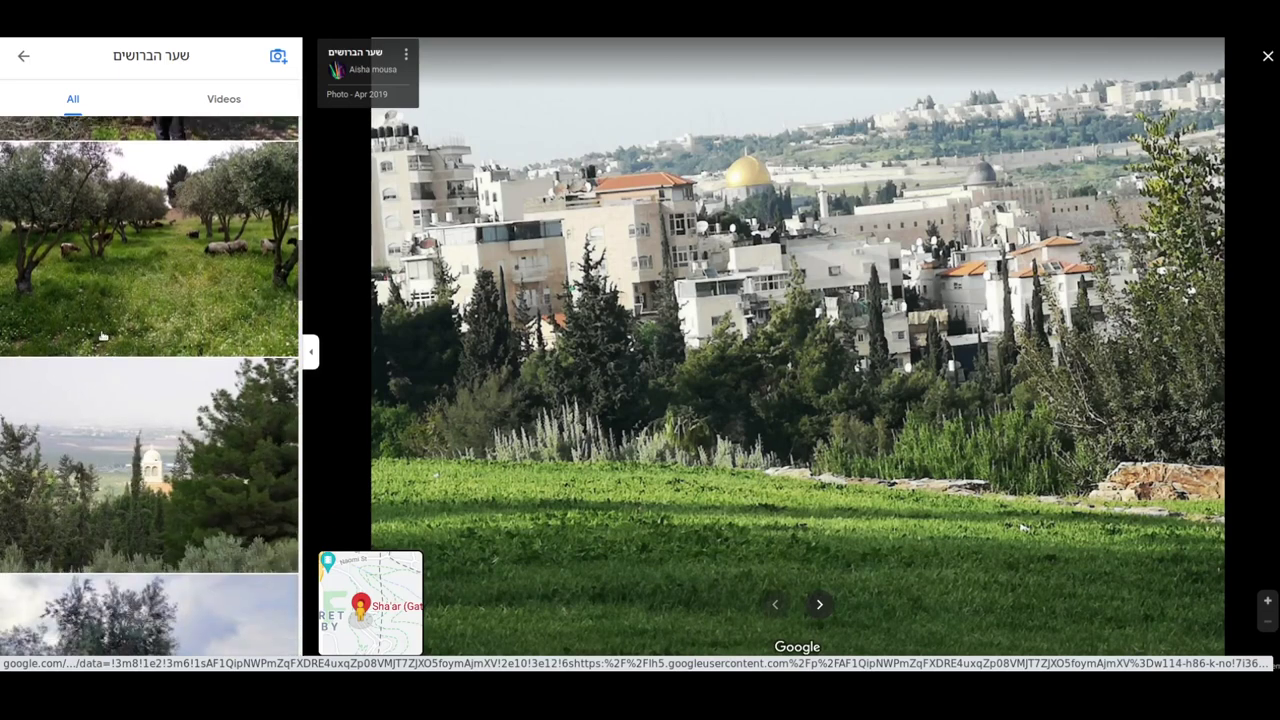
scroll(103, 336, down, 4)
scroll(106, 307, up, 6)
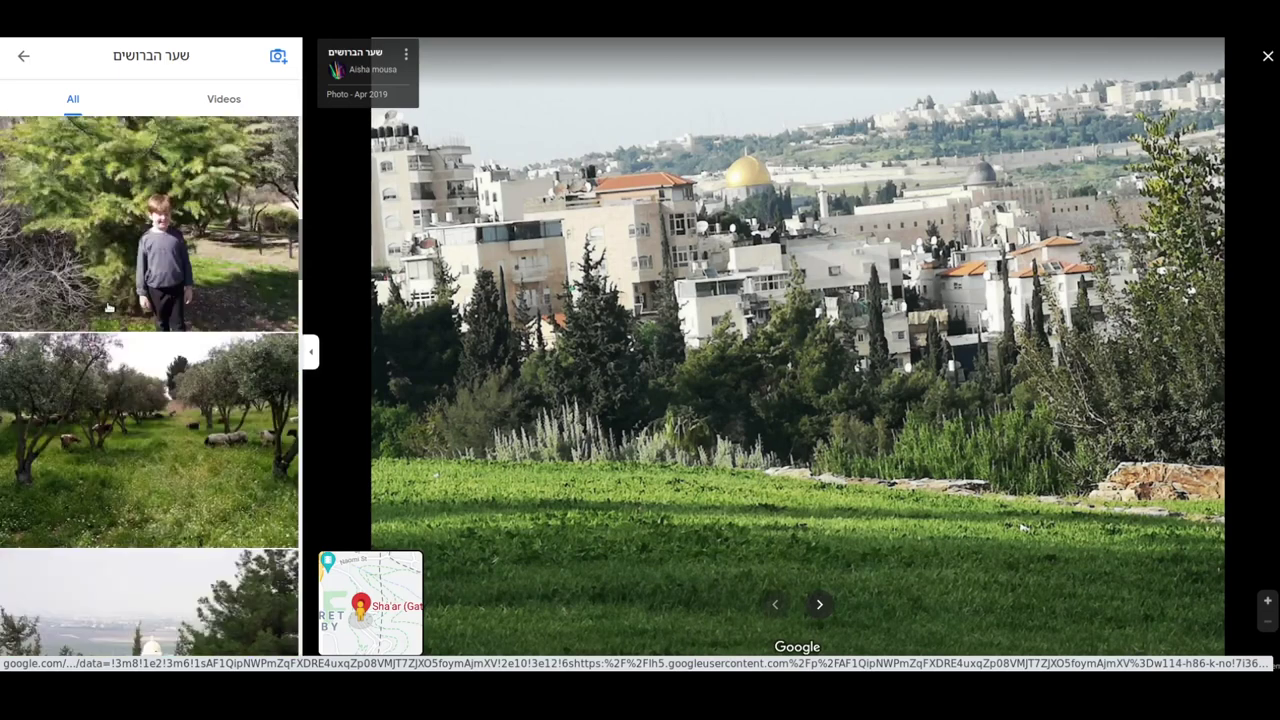
scroll(110, 307, up, 8)
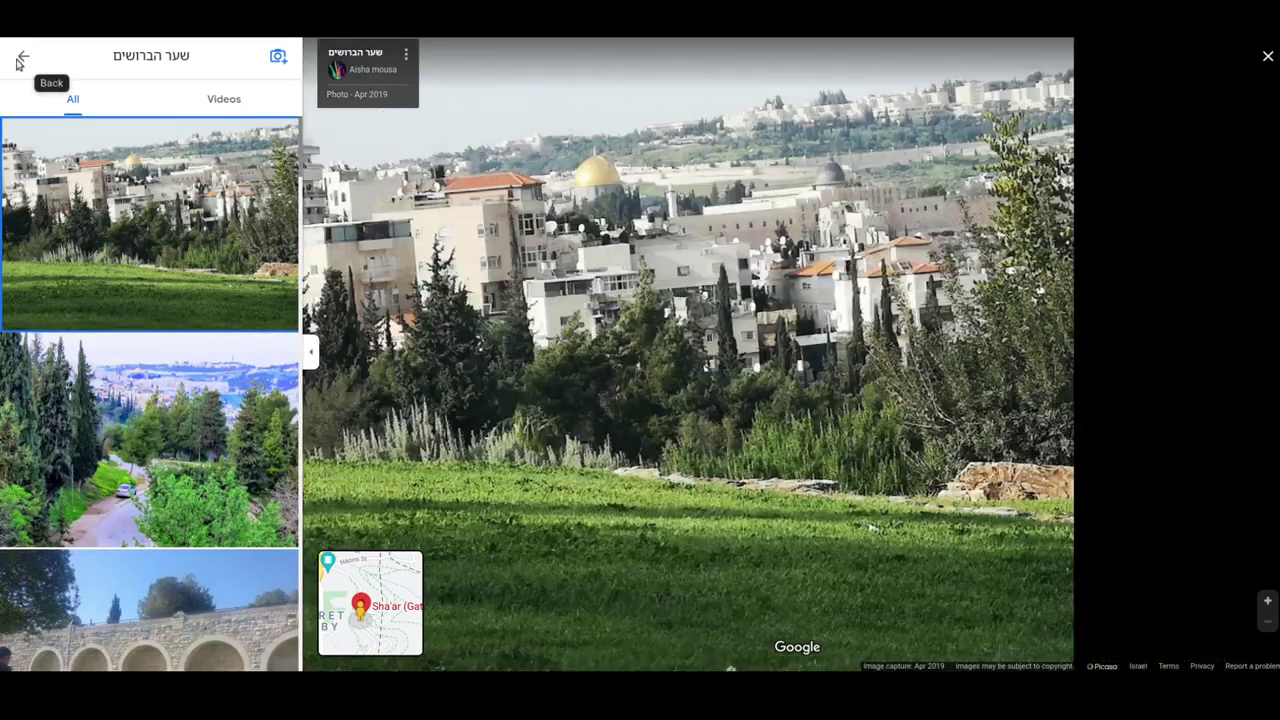
click(23, 56)
Step: Read its 53 reviews, then bring up the lists to save it to
click(124, 272)
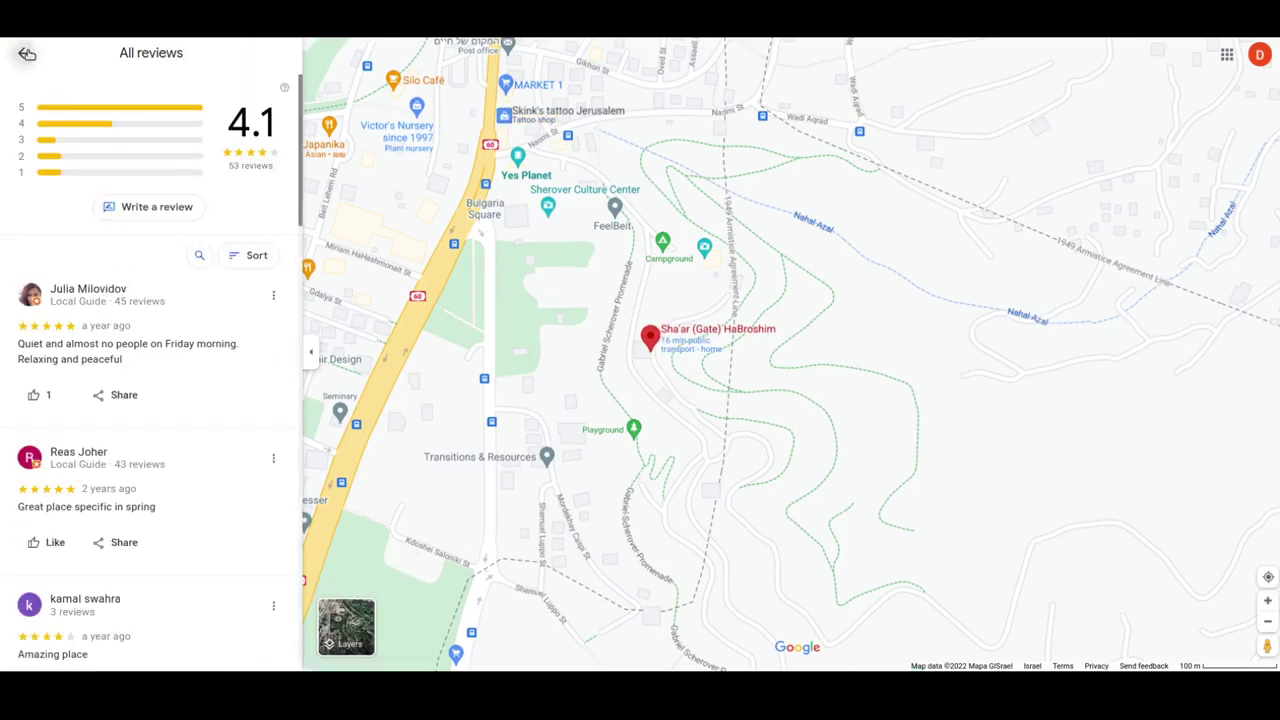
click(23, 53)
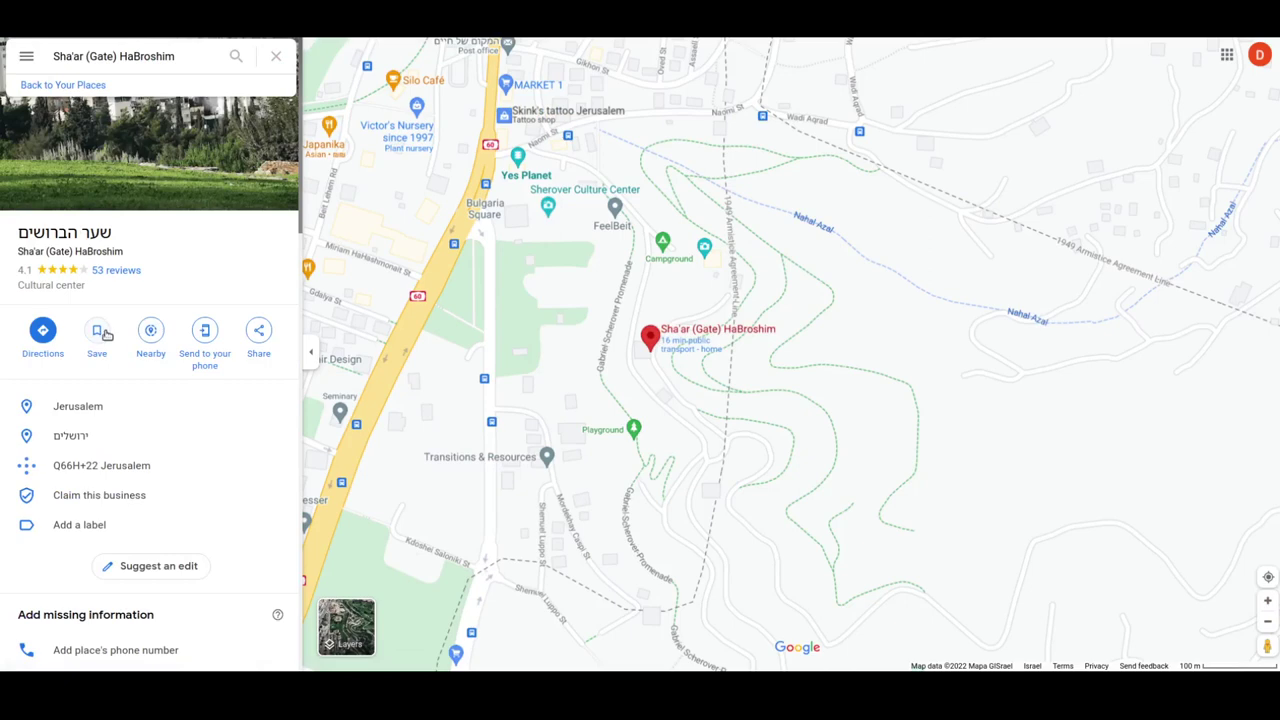
click(100, 333)
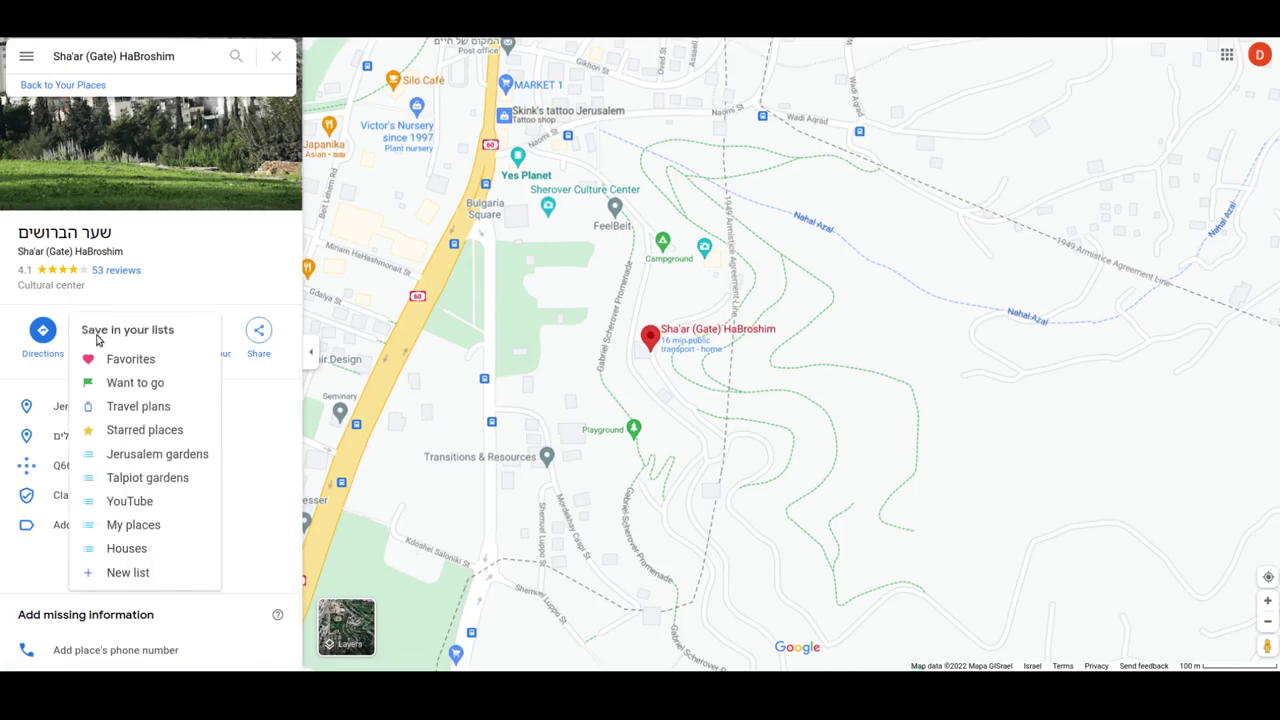